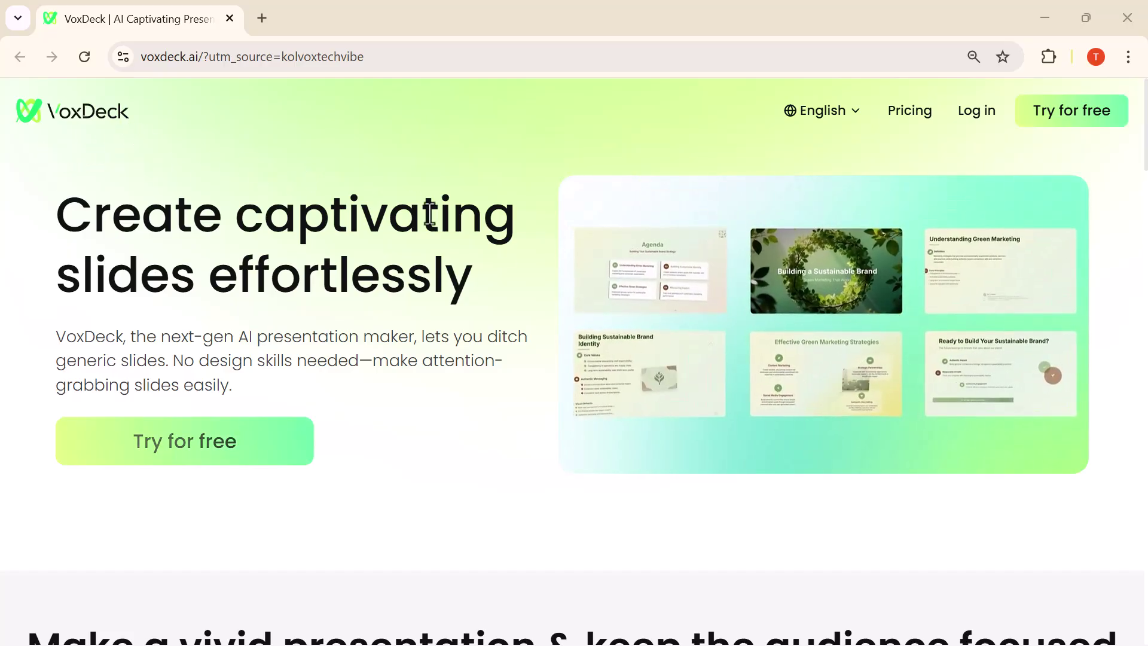
Browse down the VoxDeck landing page and back up to the top
scroll(727, 331, down, 3)
scroll(727, 330, down, 4)
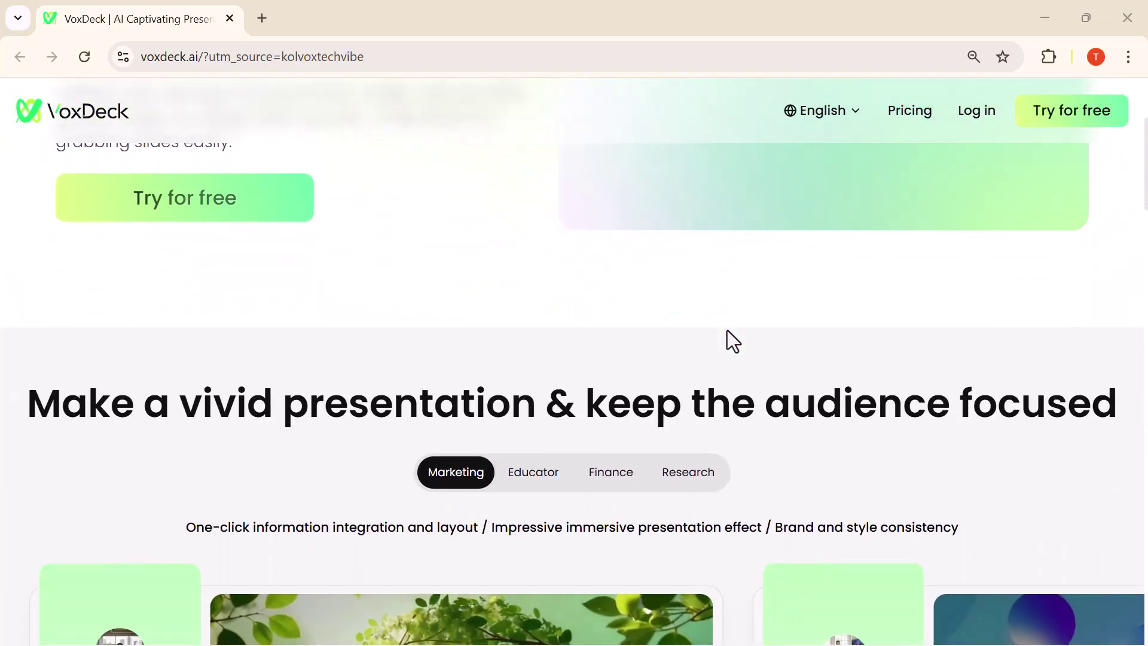
scroll(727, 330, down, 2)
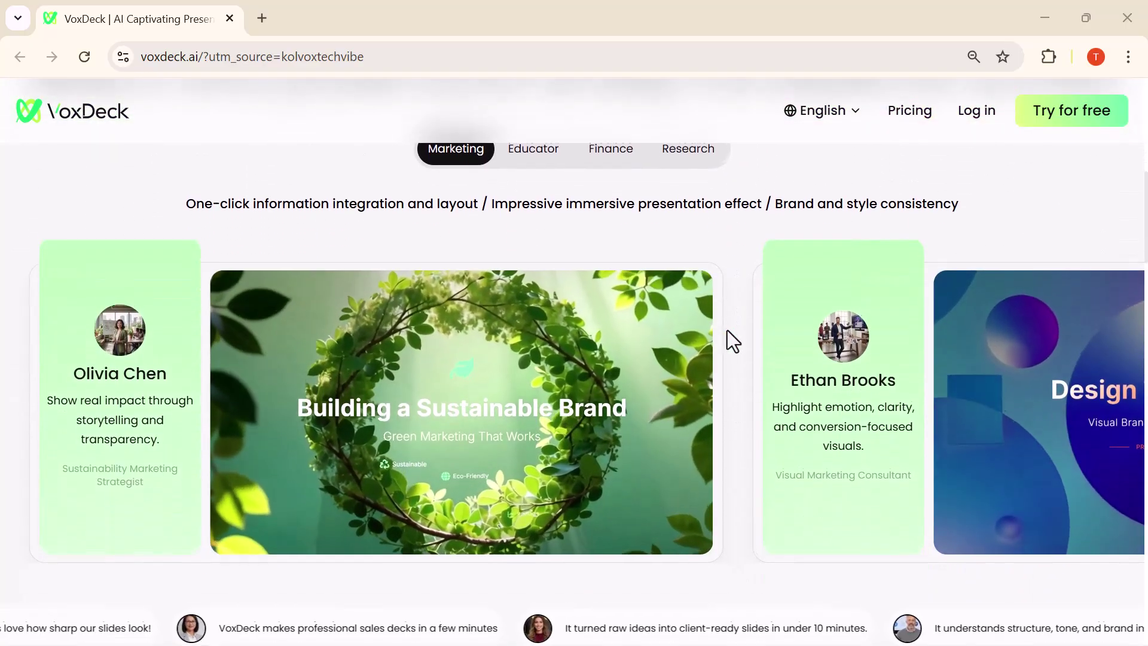
scroll(726, 330, down, 1)
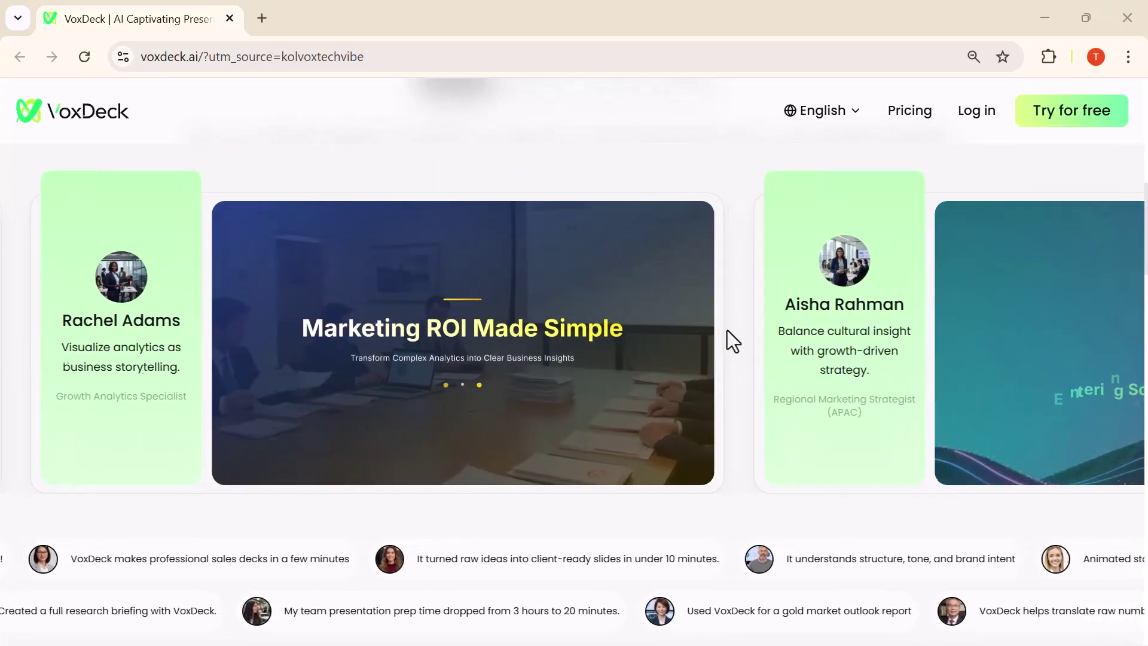
scroll(727, 330, down, 6)
scroll(727, 330, down, 3)
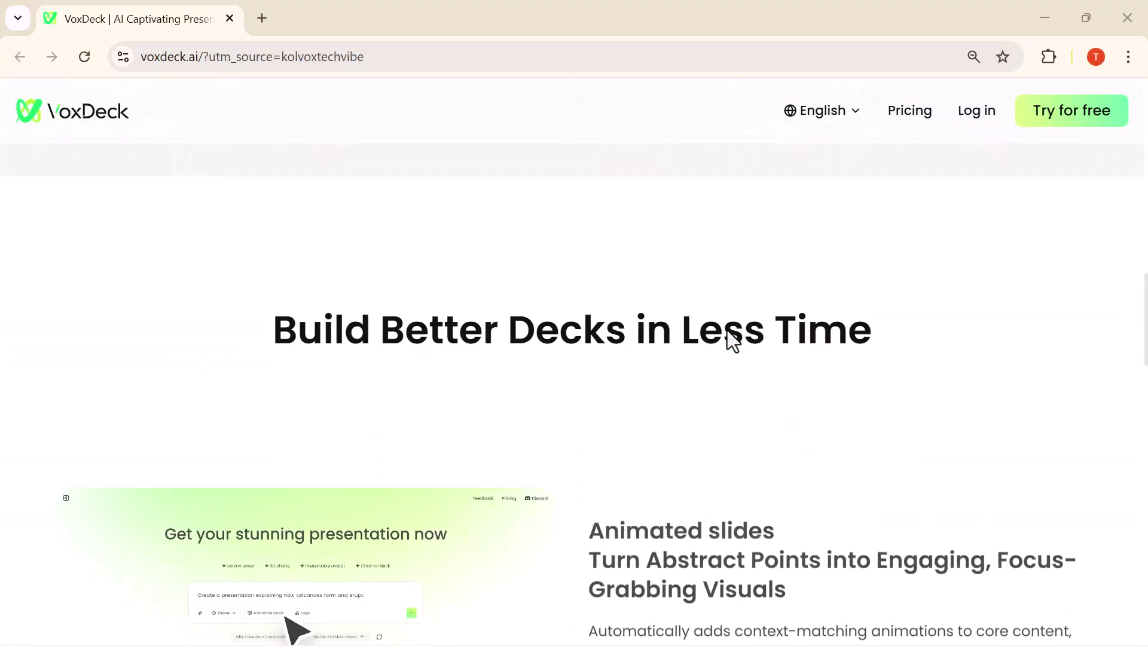
scroll(727, 330, down, 5)
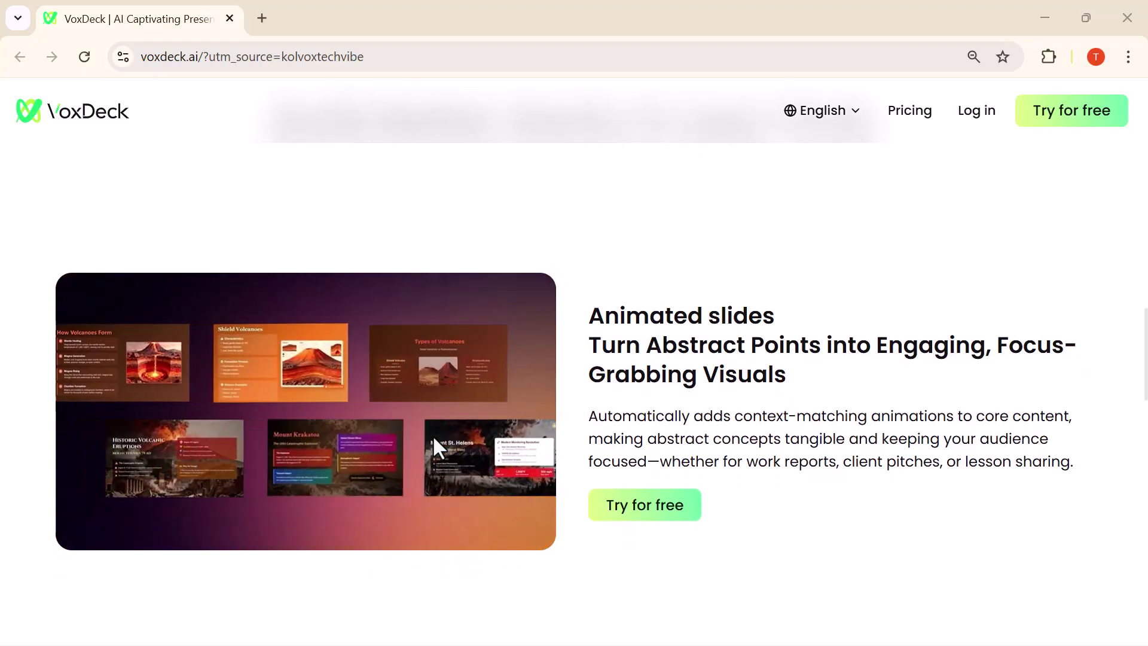
scroll(433, 437, down, 5)
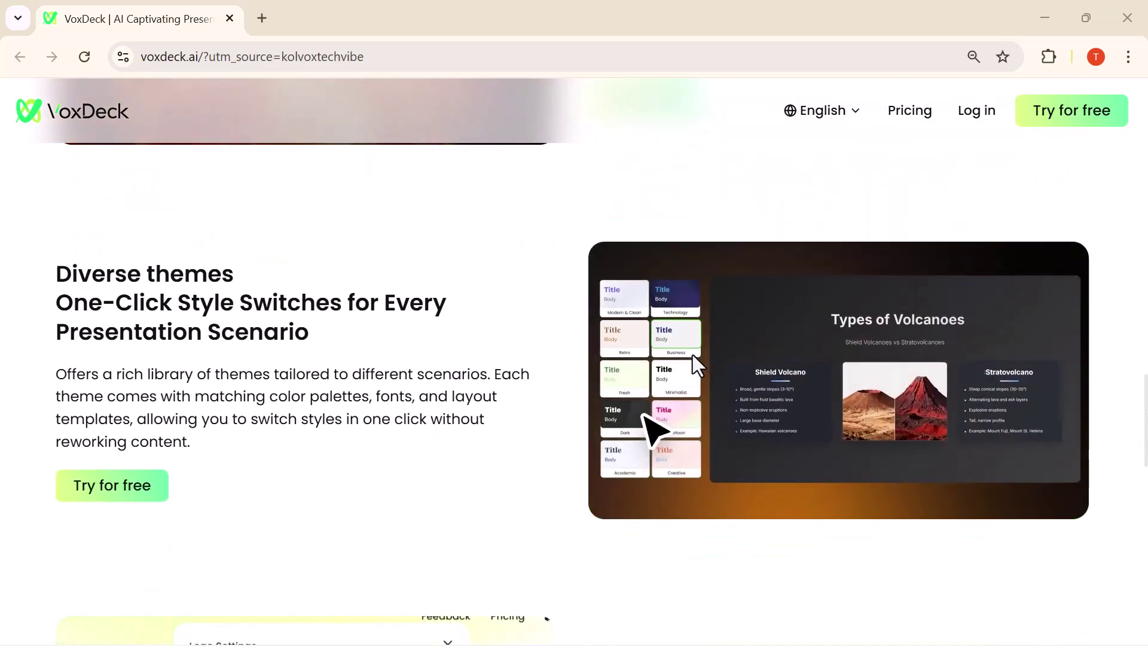
scroll(693, 355, down, 10)
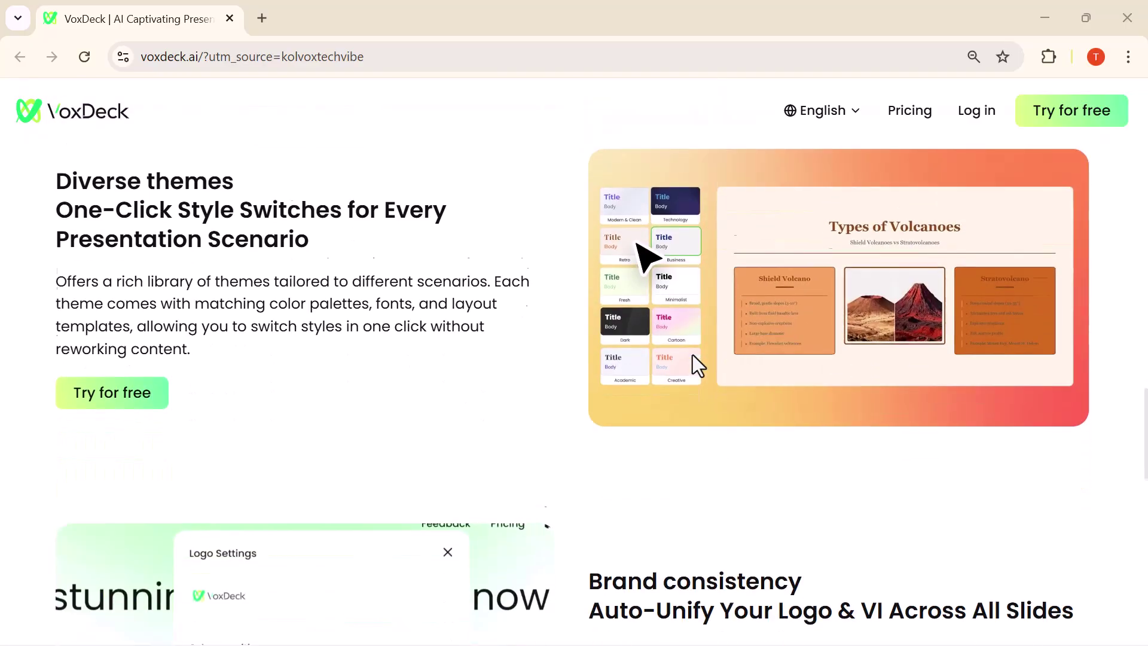
scroll(692, 354, up, 2)
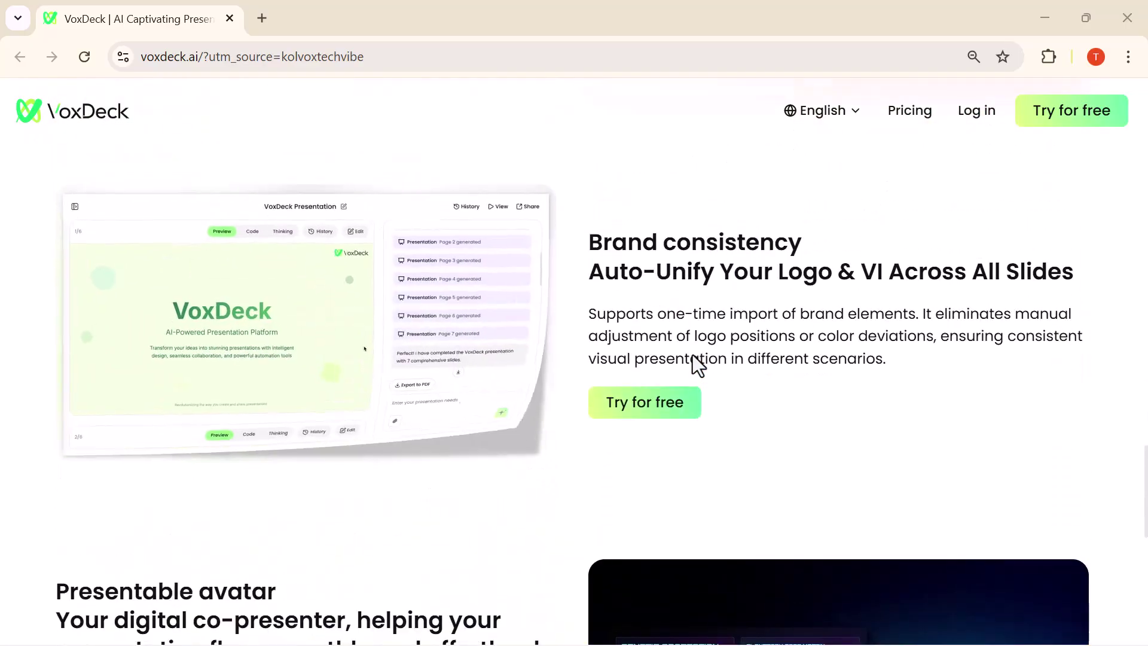
scroll(692, 354, down, 6)
scroll(693, 356, down, 4)
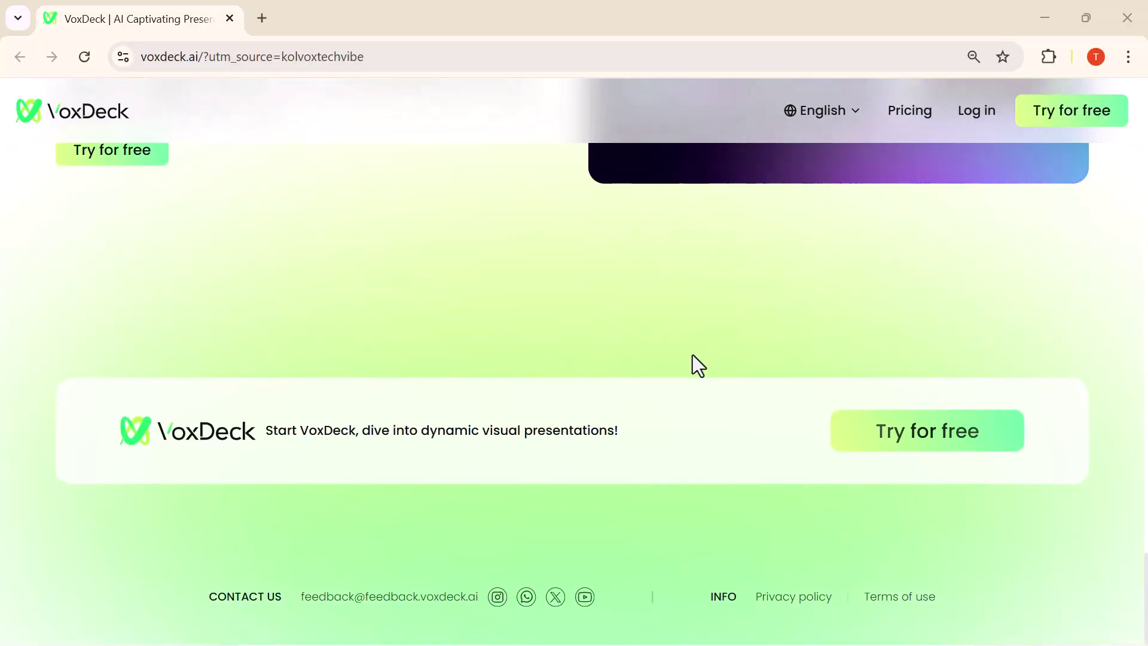
scroll(692, 354, up, 5)
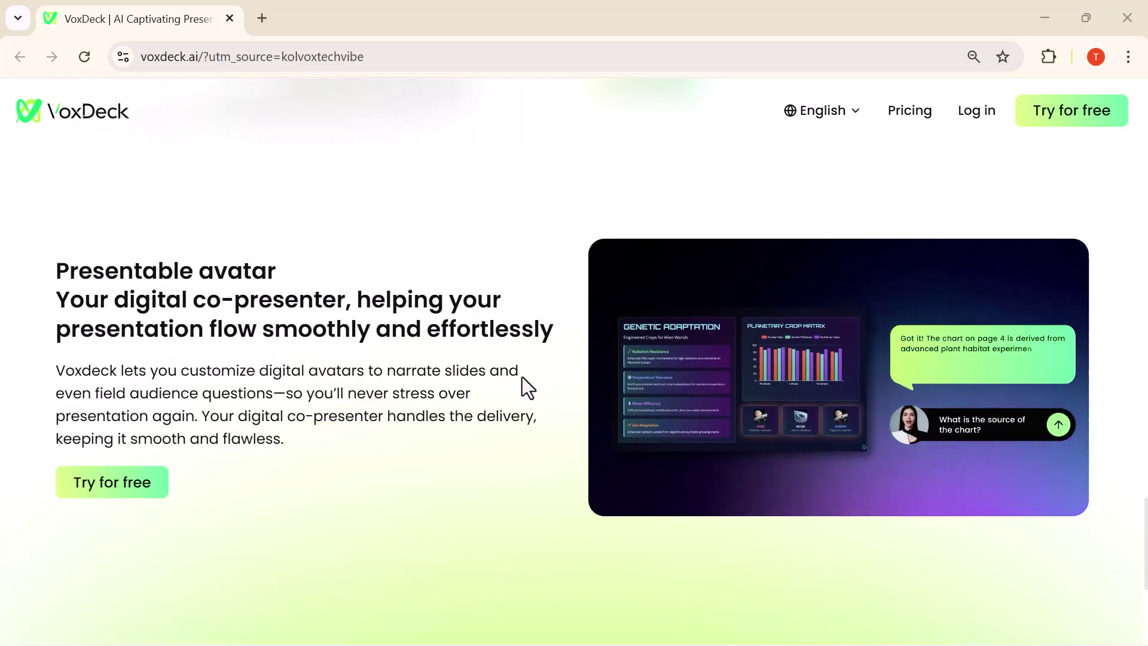
scroll(522, 377, up, 6)
scroll(522, 377, up, 7)
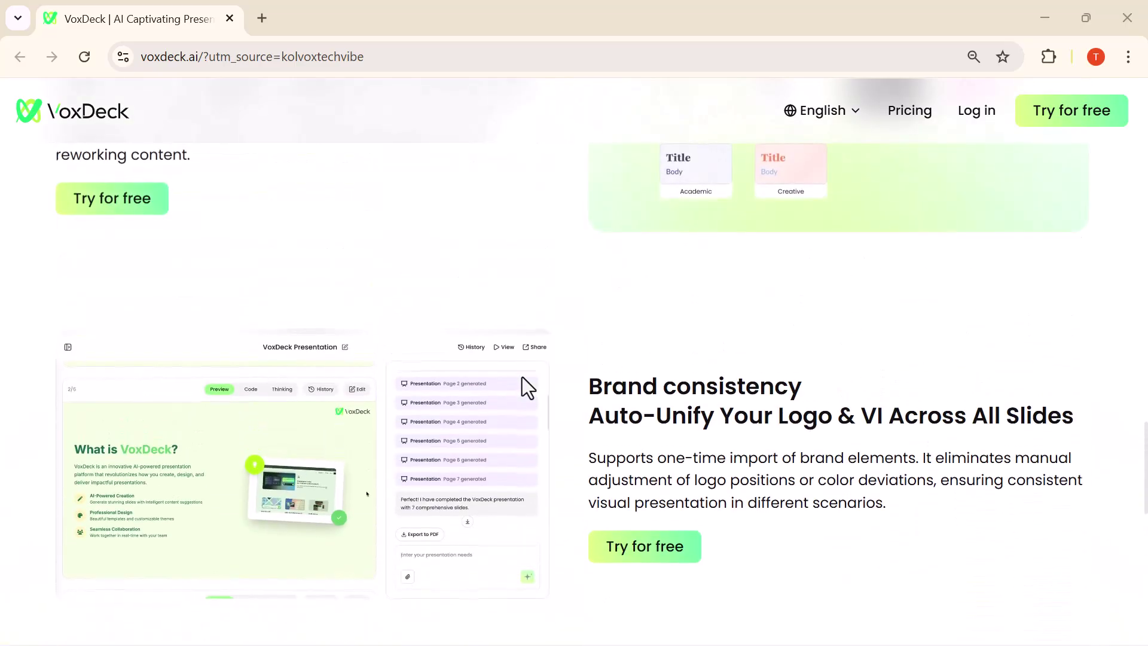
scroll(522, 377, up, 10)
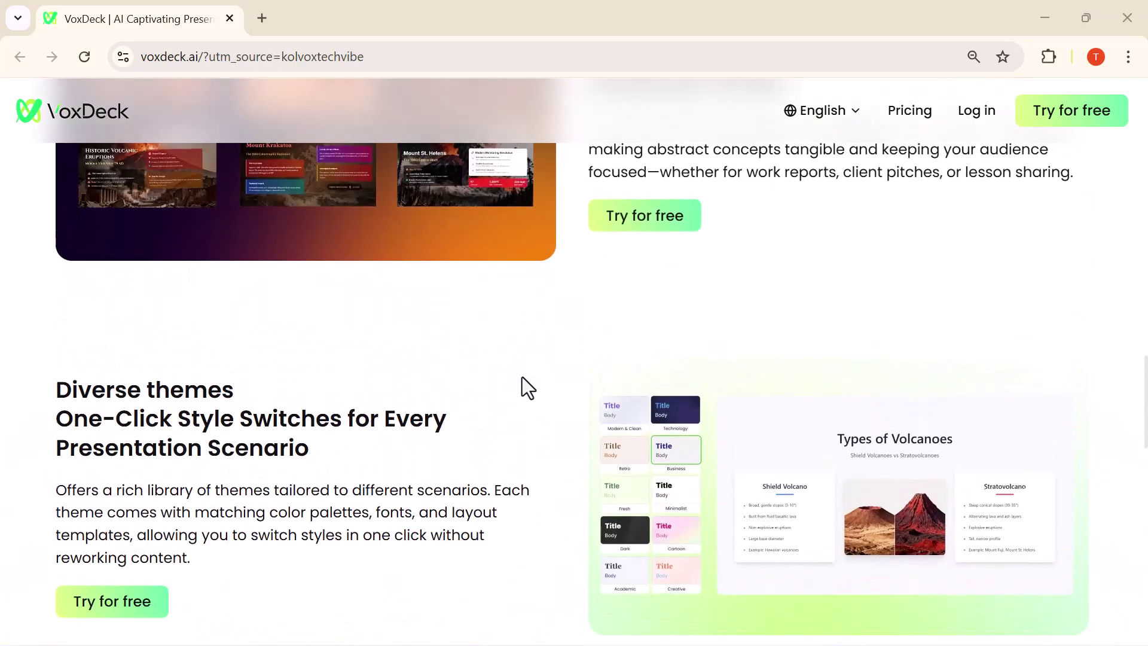
scroll(521, 377, up, 9)
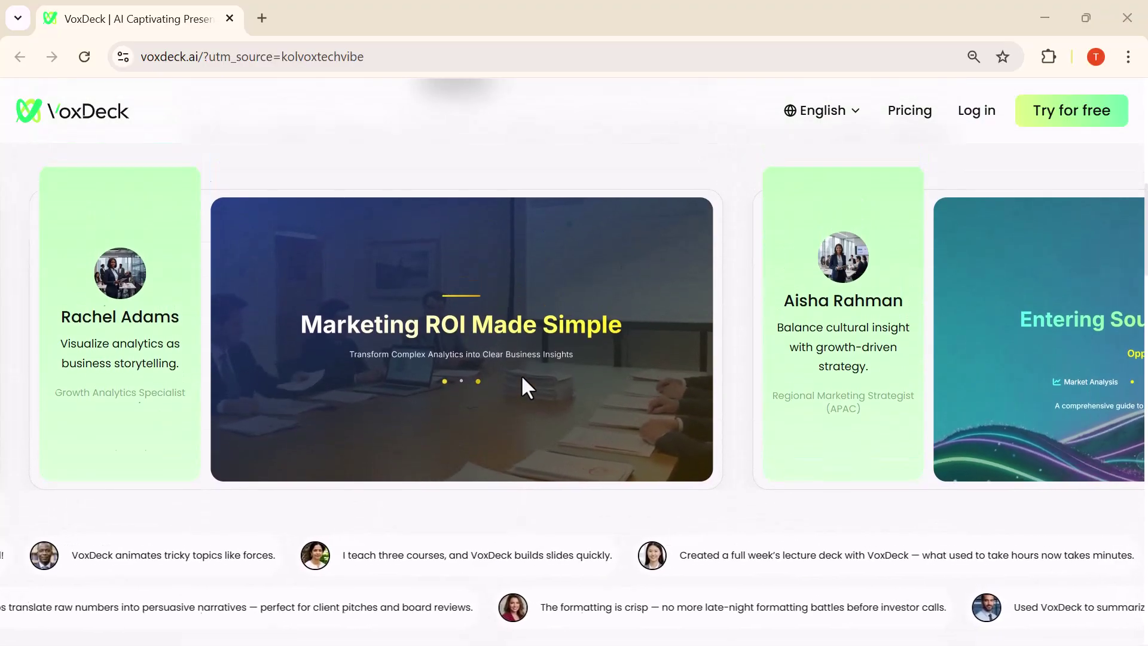
scroll(522, 377, up, 8)
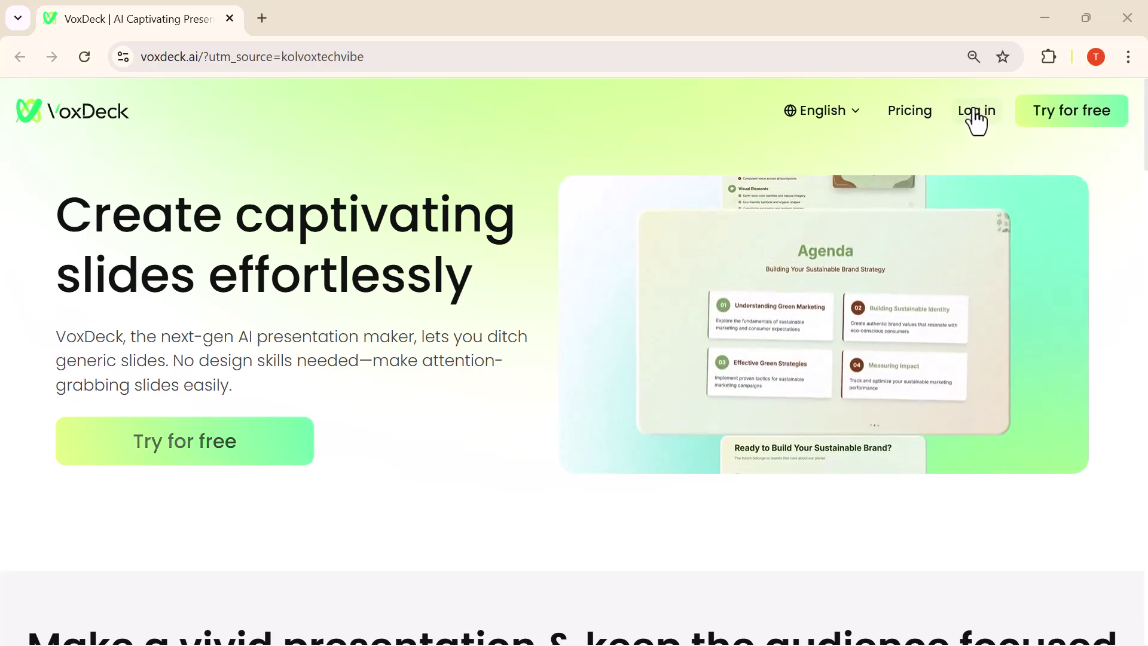
Sign in with Google, then browse the Recommended for you cards and return to the prompt box
click(974, 111)
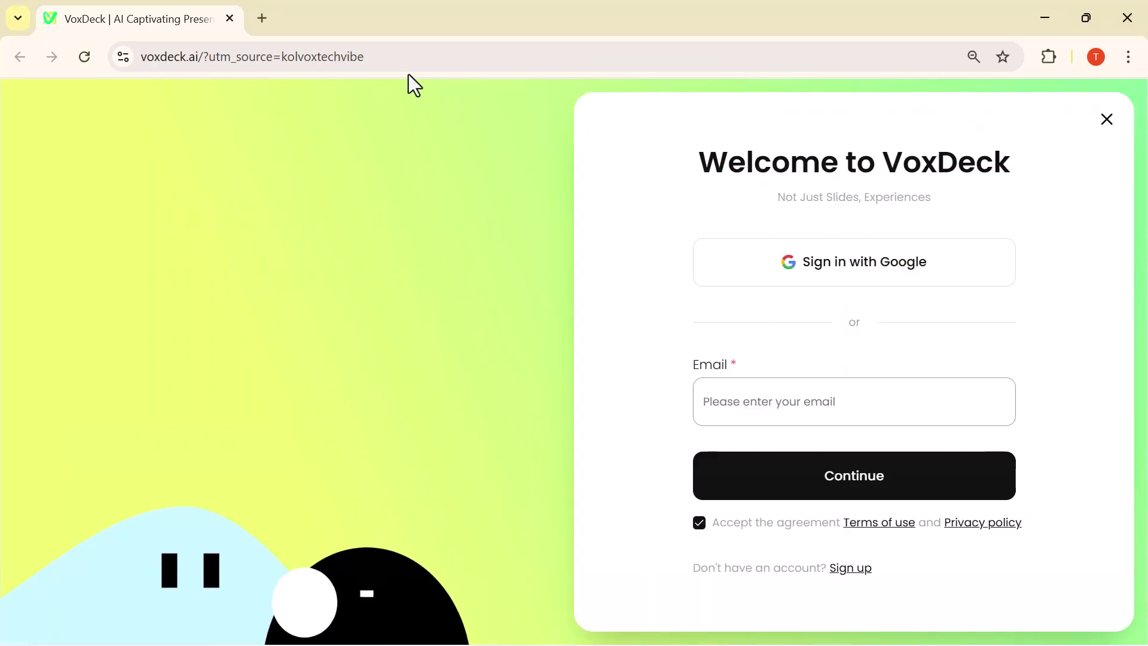
click(767, 263)
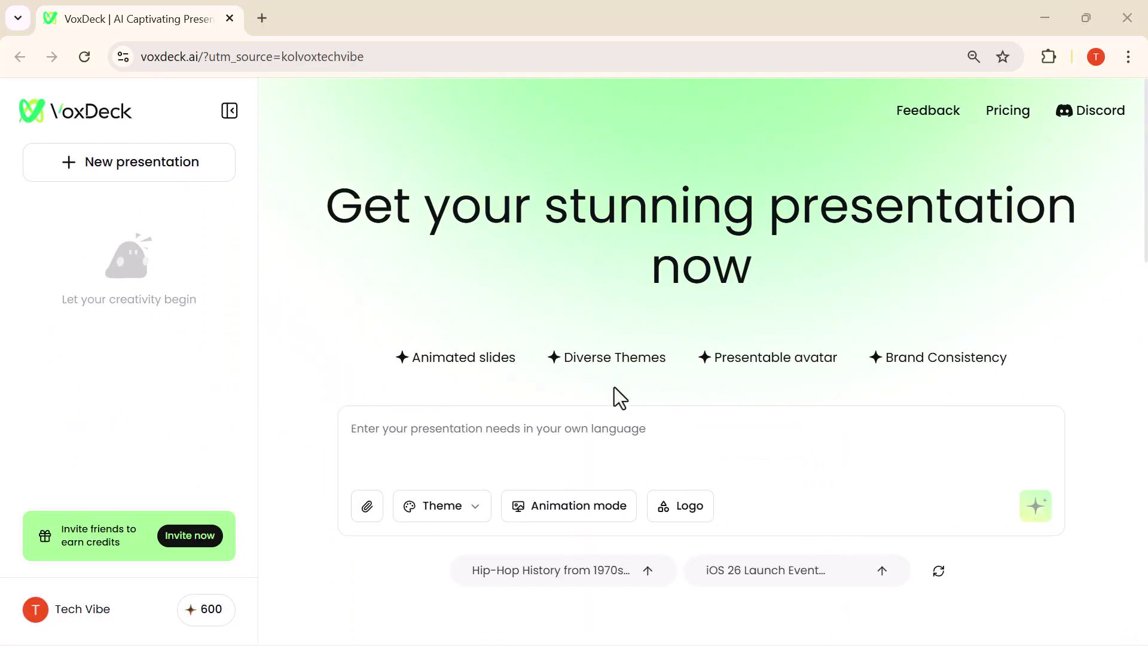
scroll(622, 413, down, 3)
scroll(622, 412, down, 5)
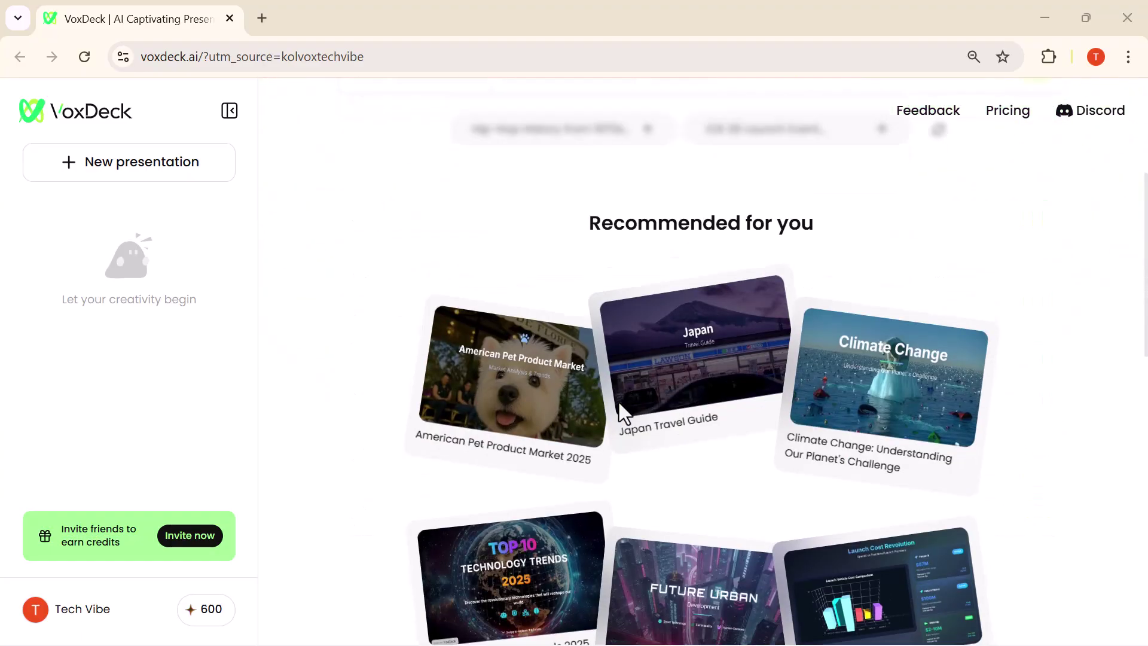
scroll(621, 413, down, 1)
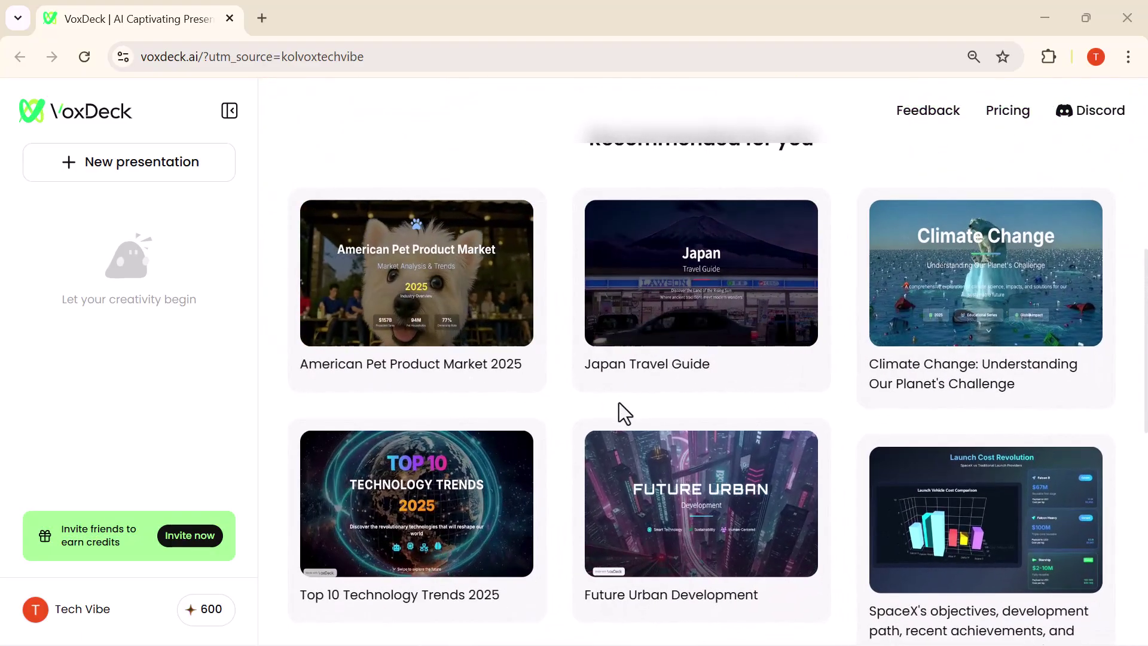
scroll(618, 403, down, 10)
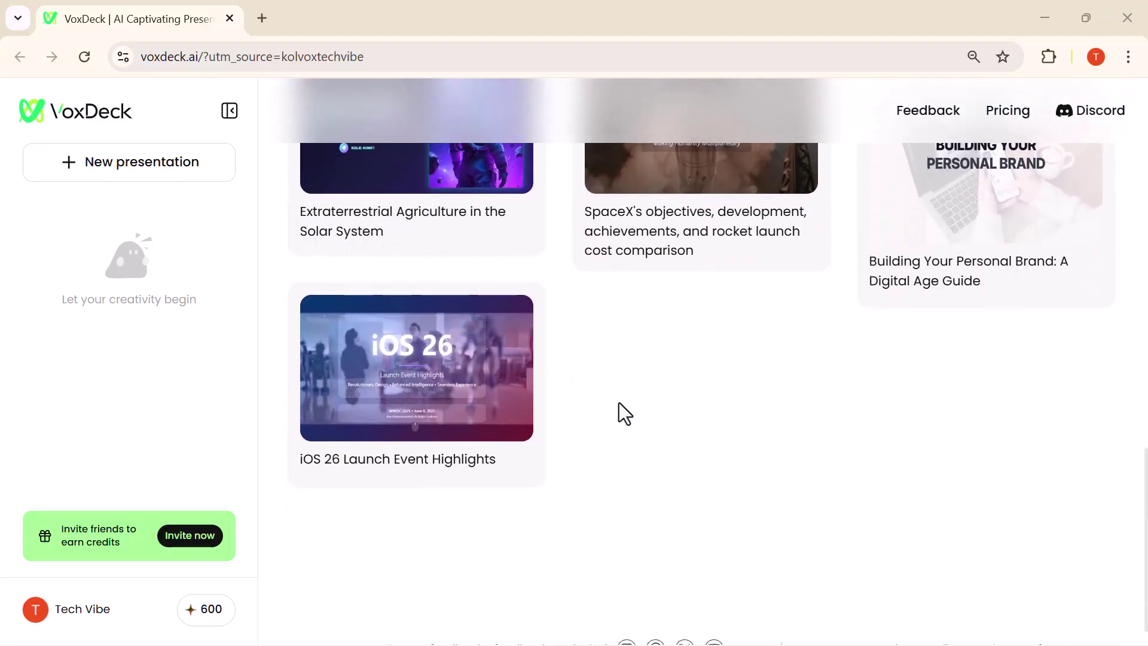
scroll(619, 402, up, 15)
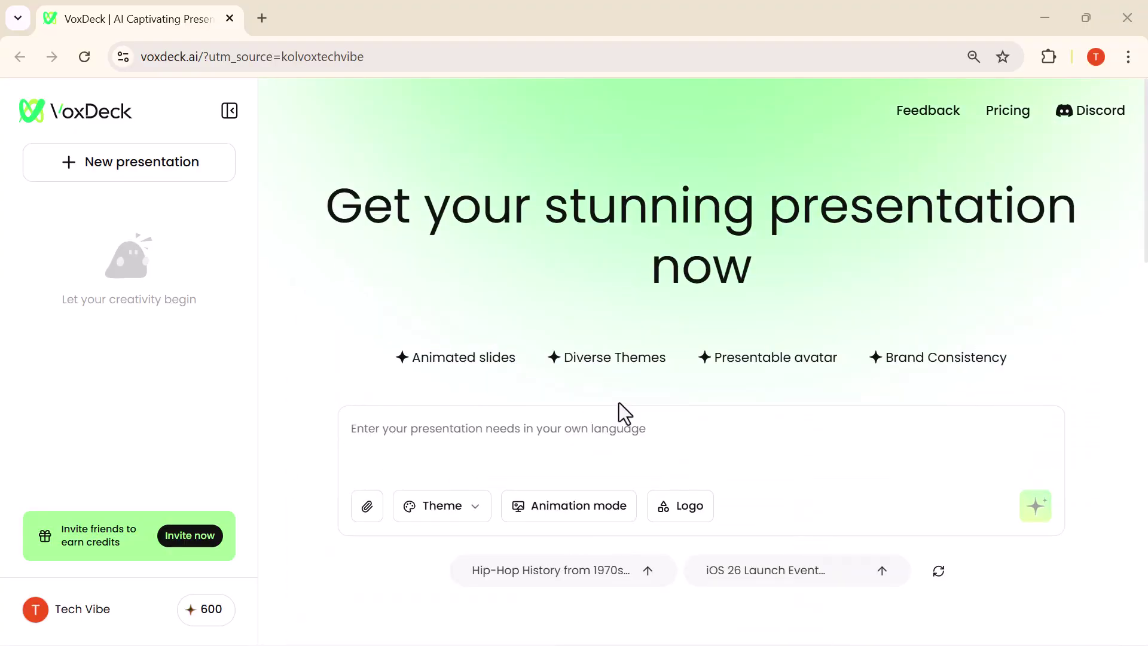
Request a 'Benefits of Digital Marketing for Businesses' deck using the Business theme with animation mode on
click(505, 428)
click(474, 436)
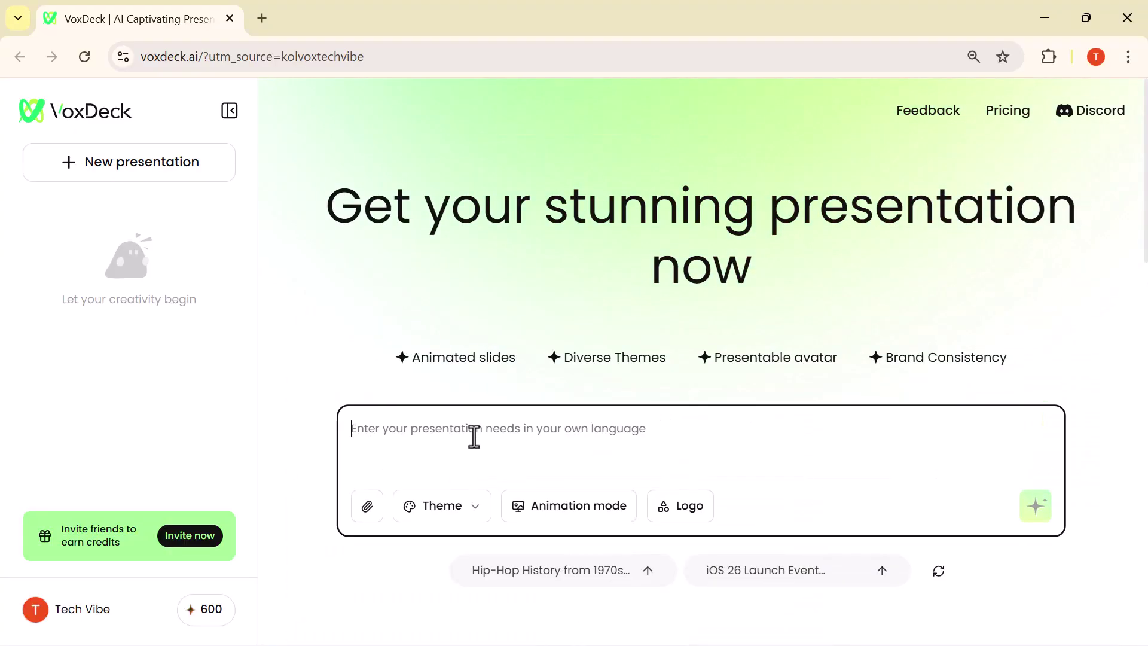
click(475, 518)
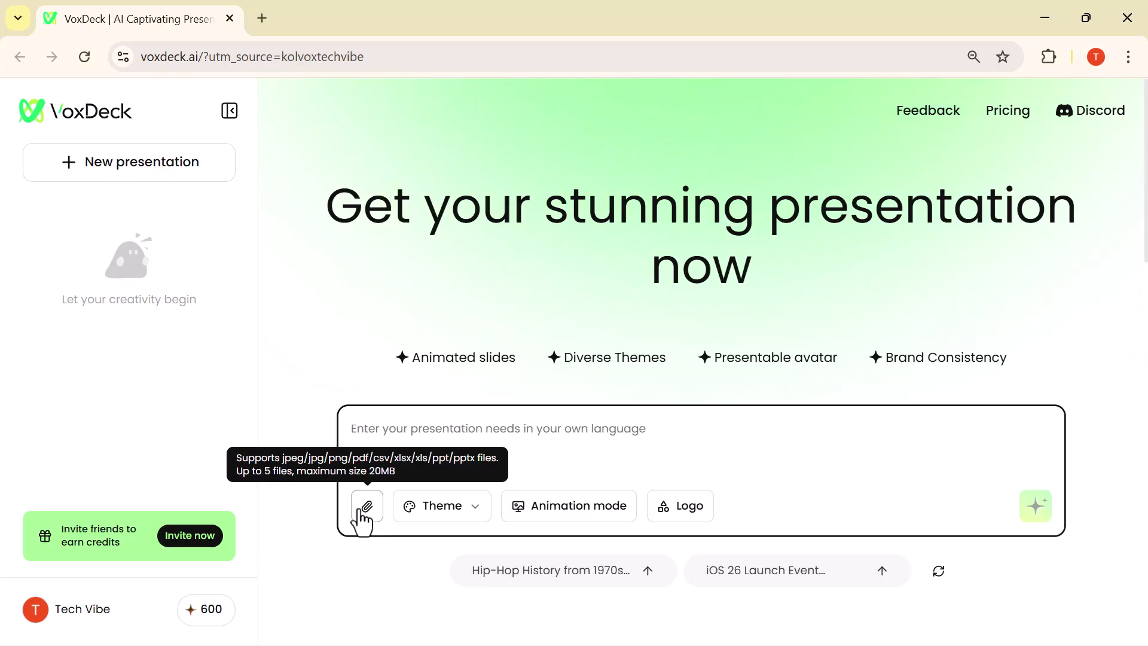
mouse_move(419, 510)
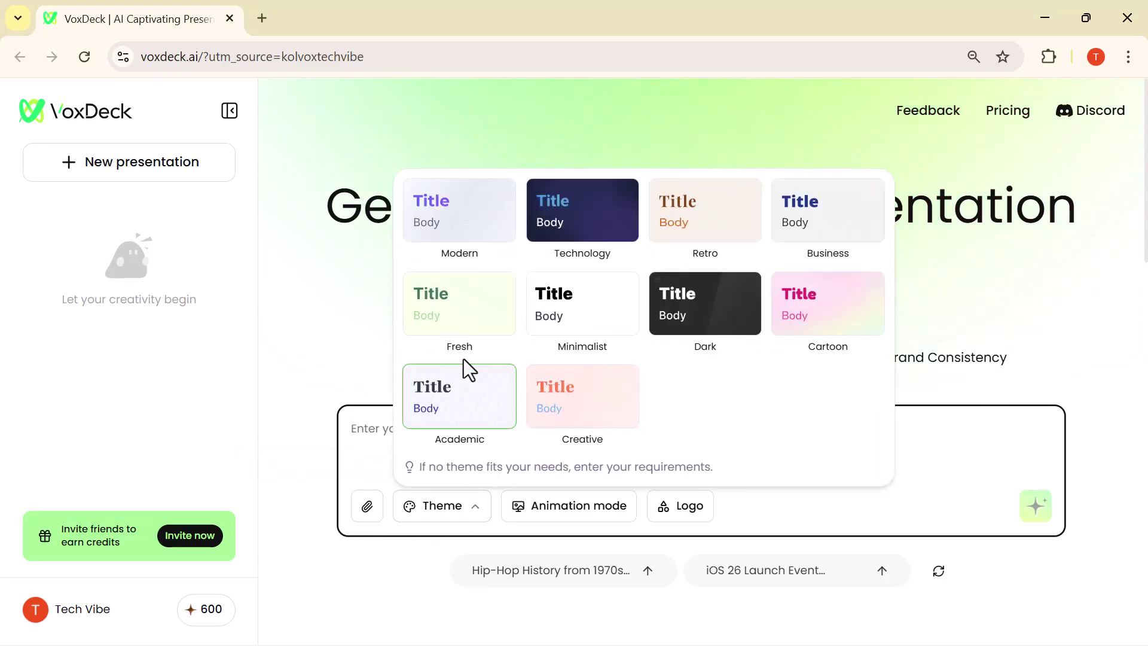
text(Benefits of Digital Marketing for Businesses)
scroll(376, 335, down, 2)
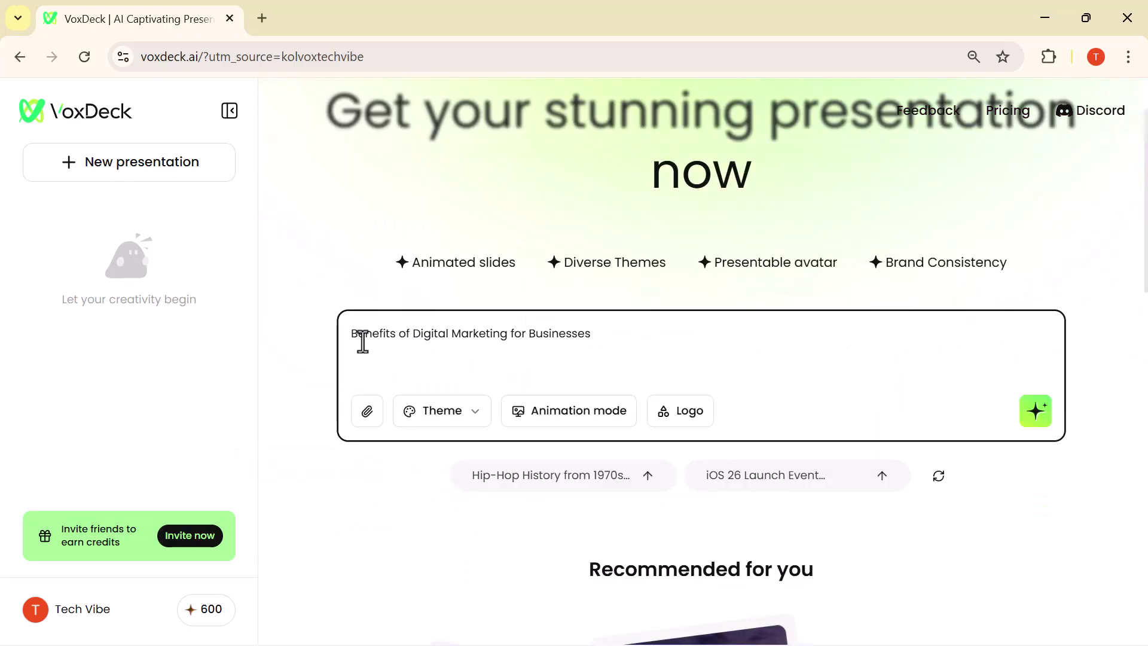
mouse_move(473, 418)
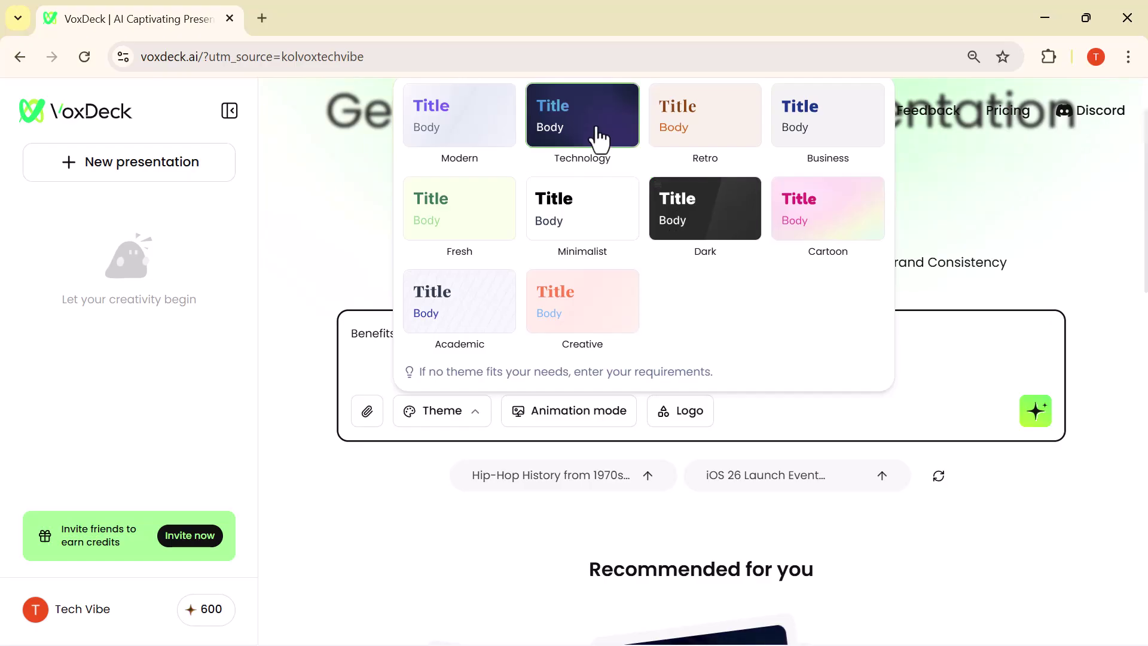
click(823, 136)
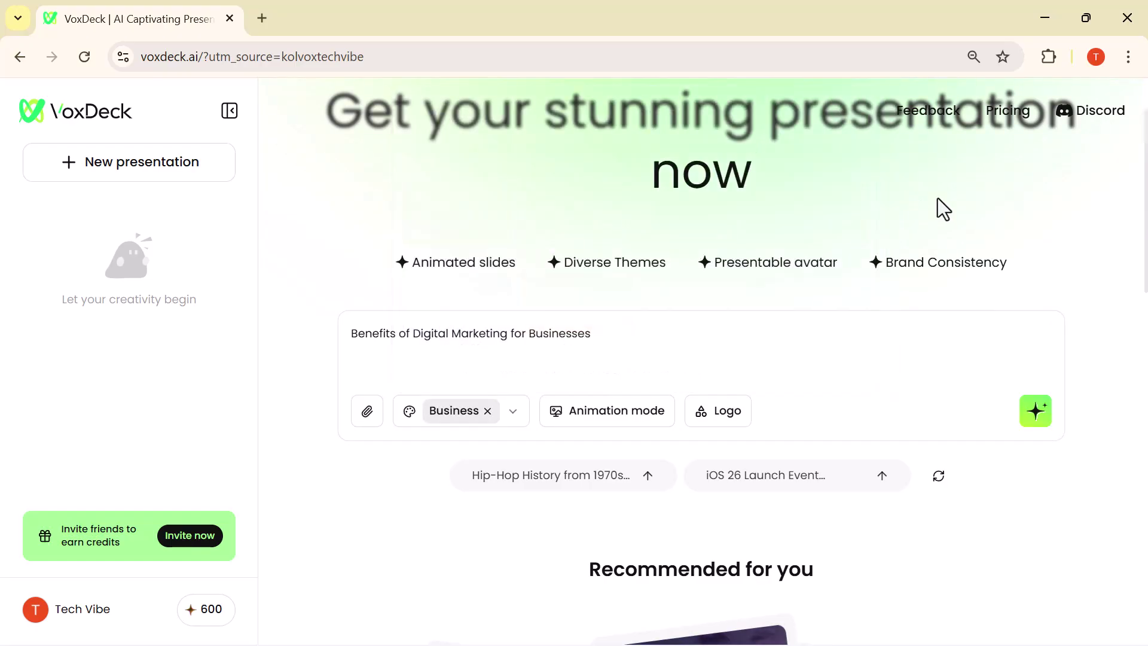
click(604, 418)
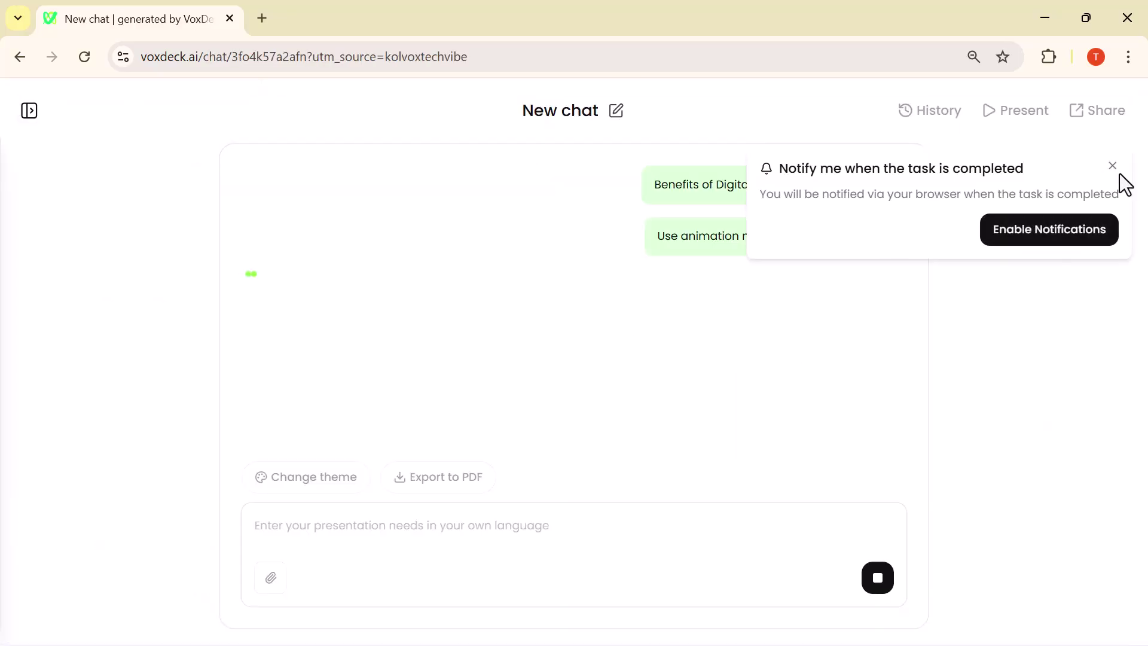
Decline completion notifications and review the 8 generated slides as rendered previews, then bring up the Present options
click(1114, 171)
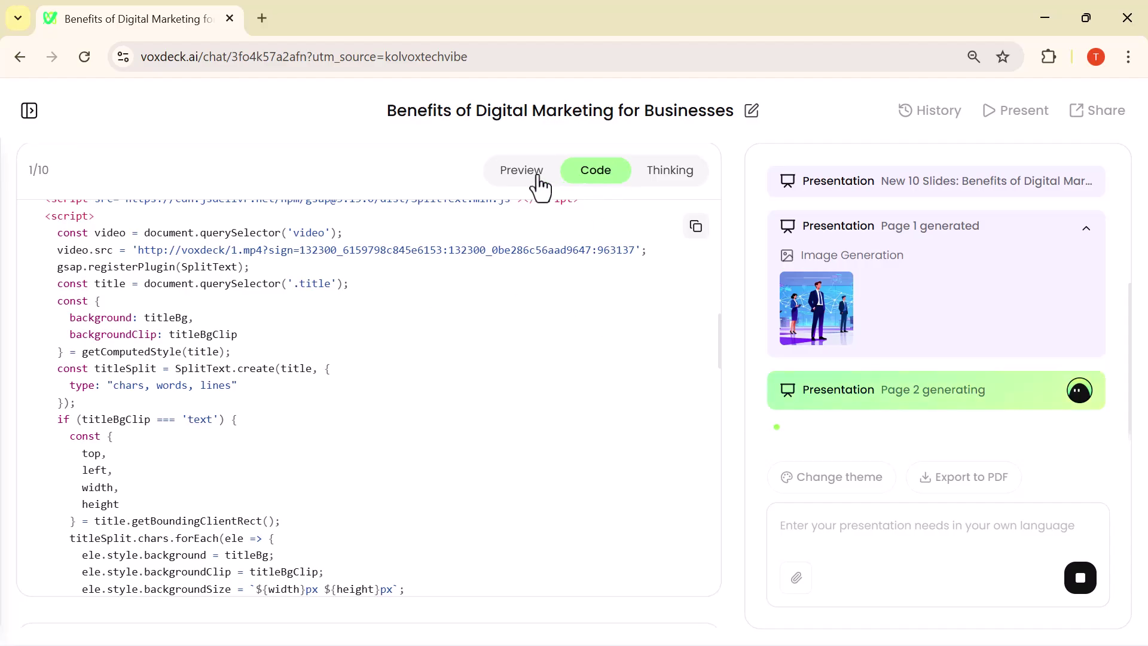
click(540, 186)
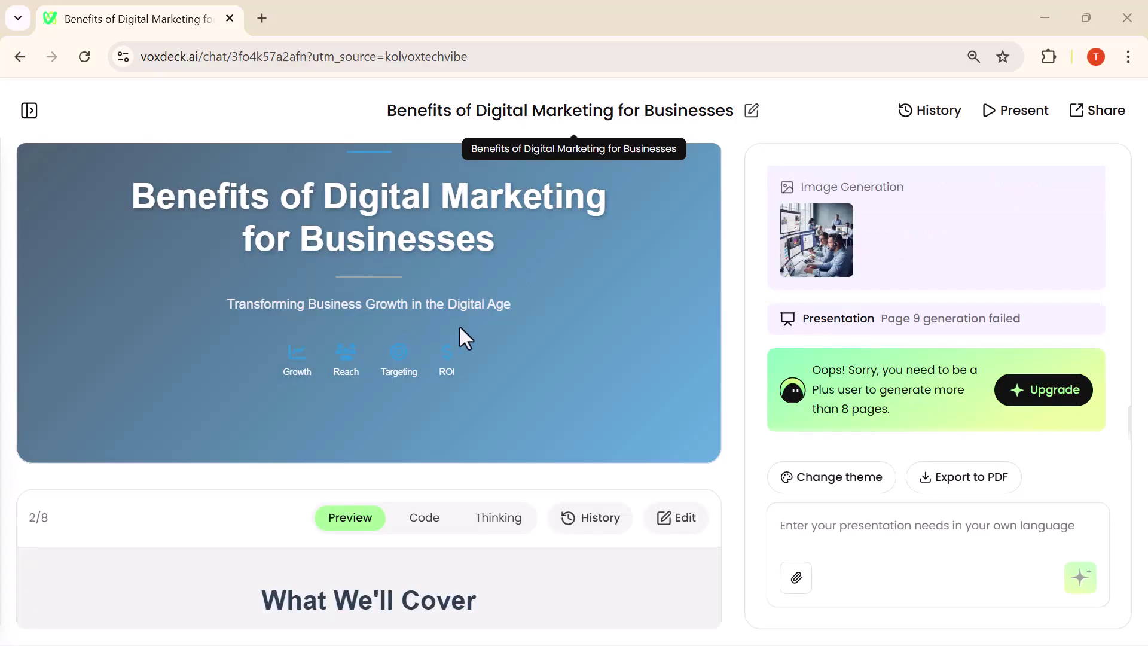
scroll(460, 327, down, 10)
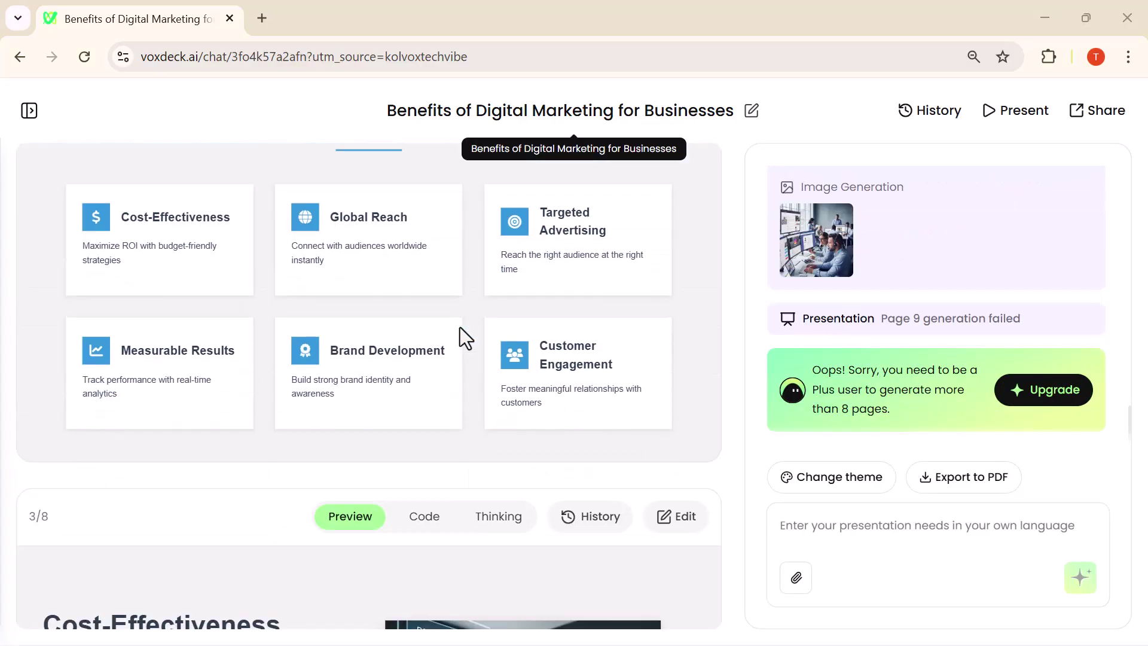
scroll(461, 328, down, 2)
scroll(482, 402, down, 10)
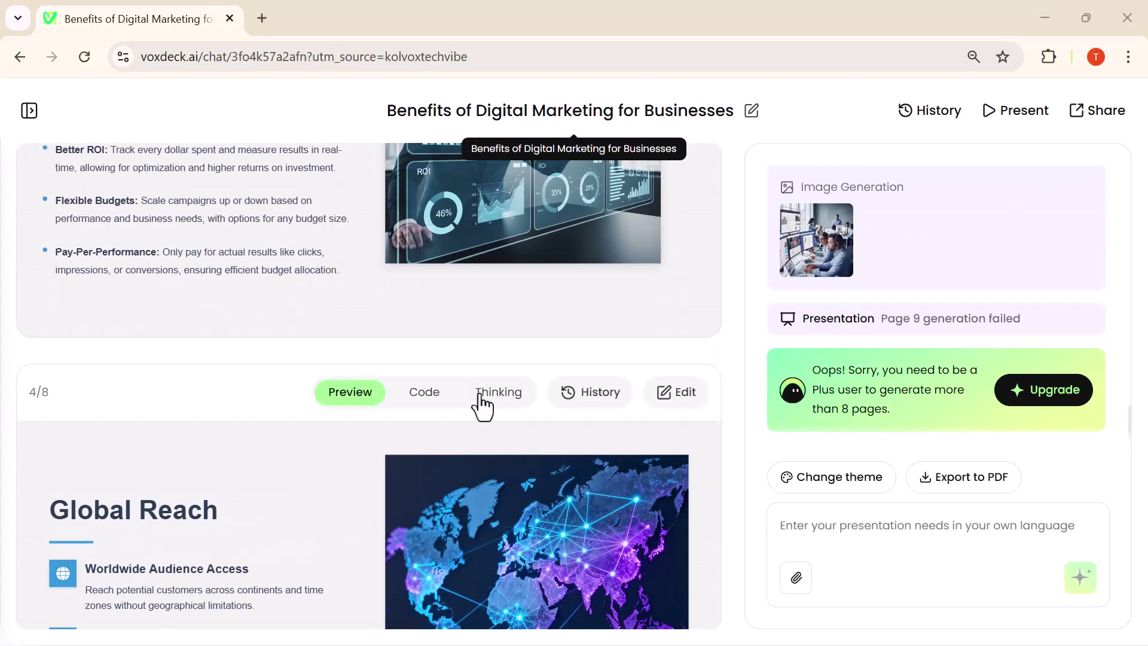
scroll(482, 402, down, 5)
click(1004, 113)
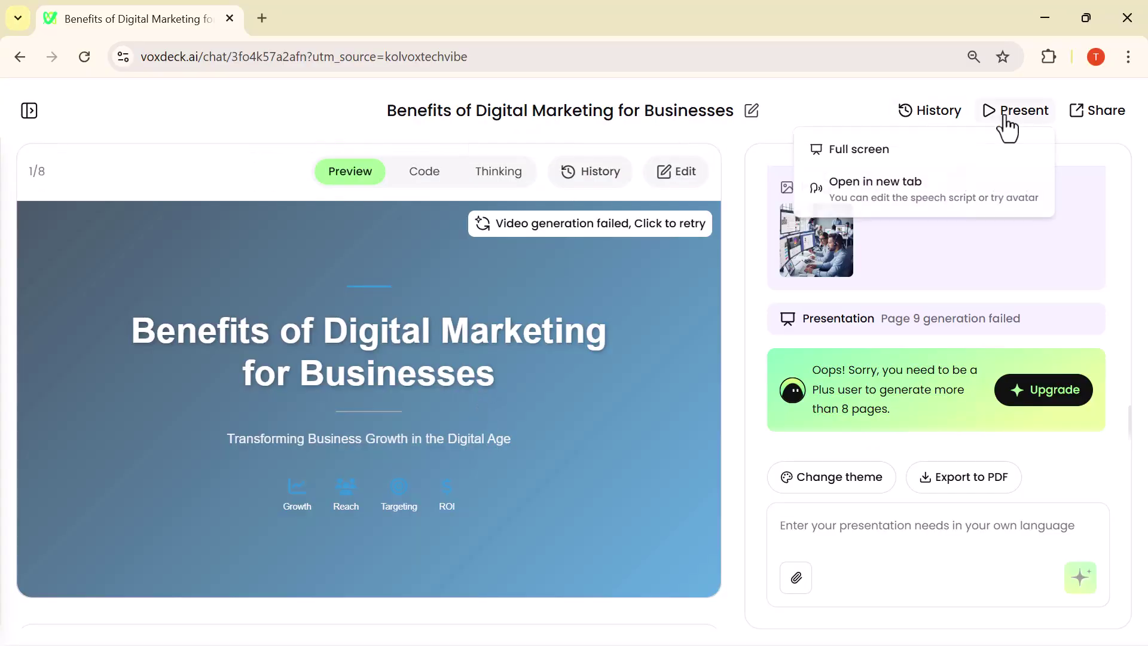
Present full screen with the avatar, advancing from What We'll Cover past Global Reach
click(895, 152)
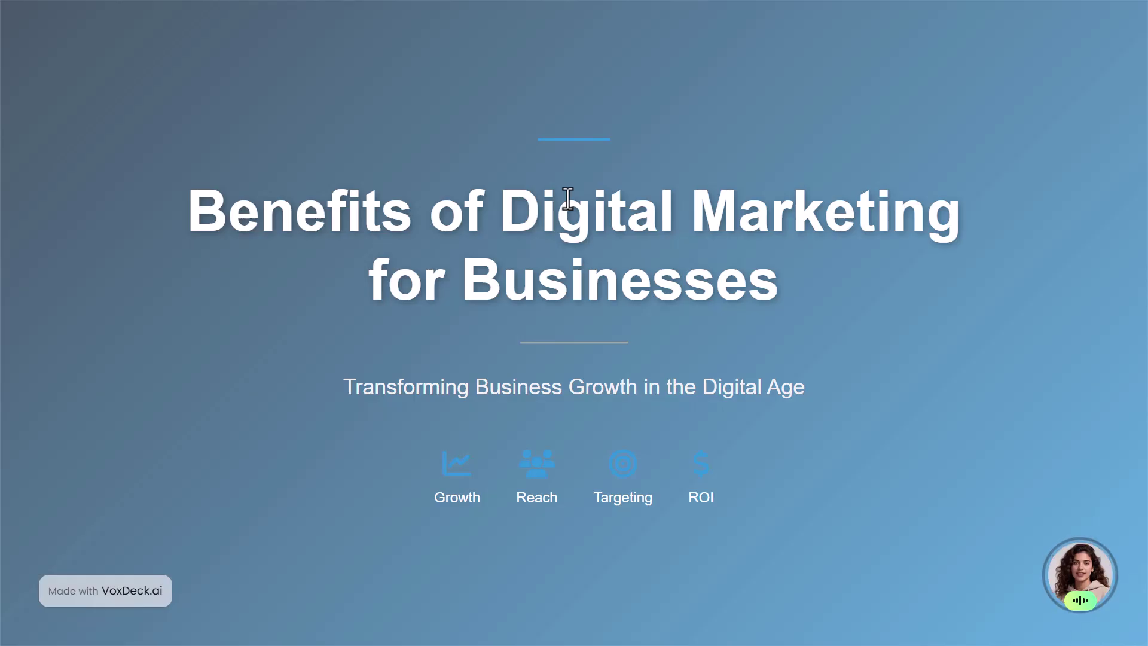
click(865, 411)
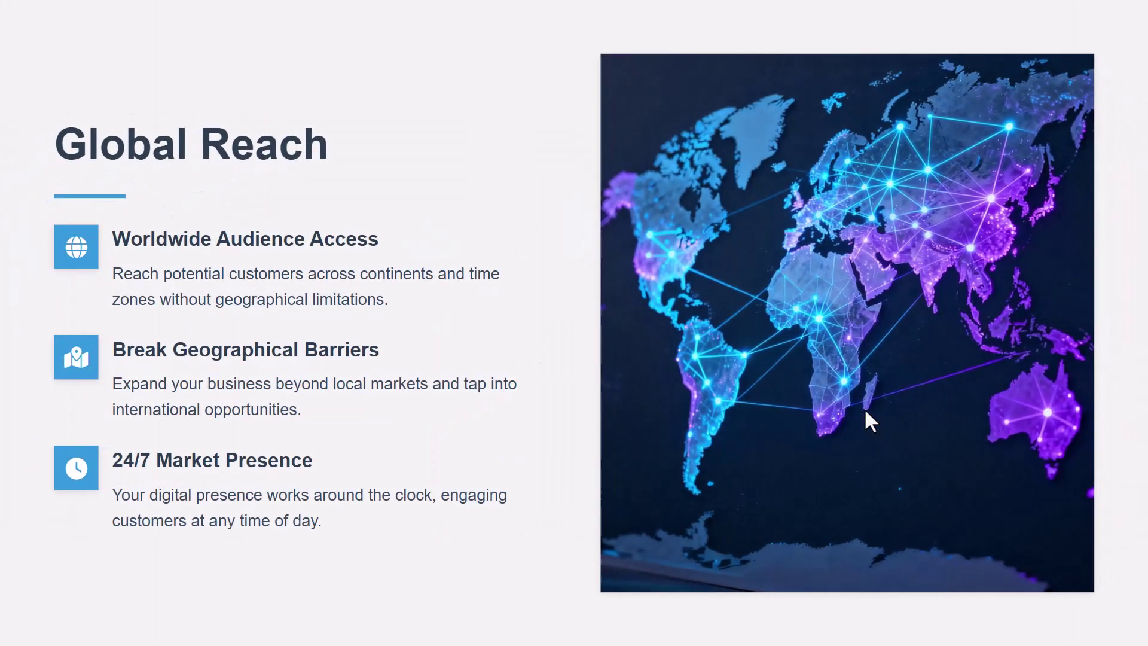
click(865, 410)
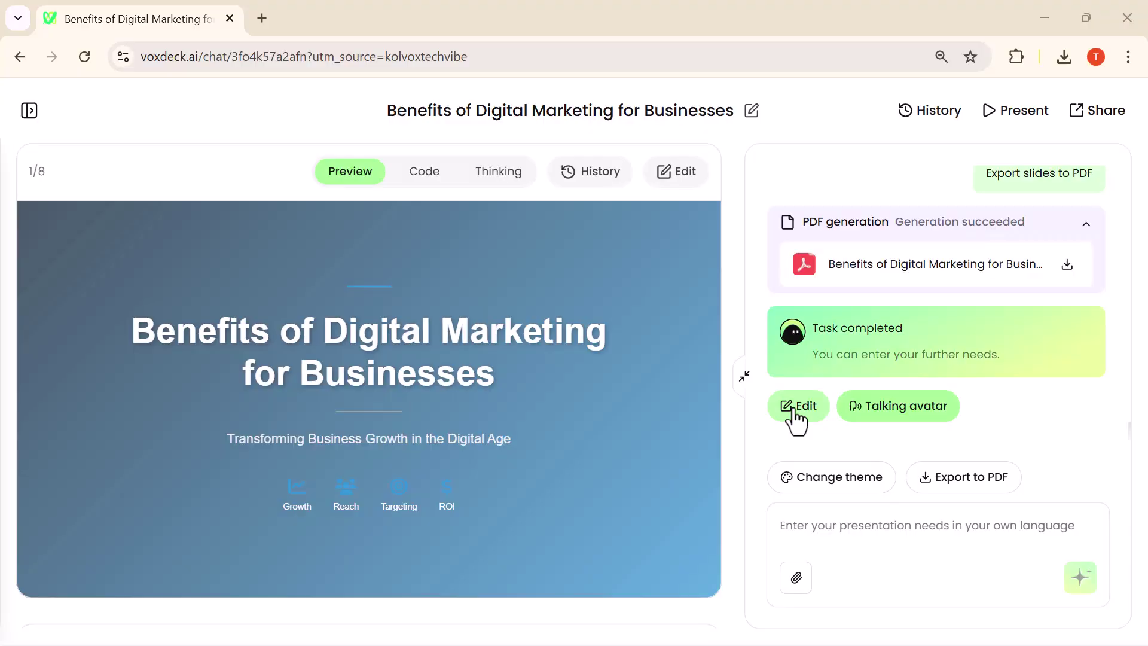
Inspect the title slide's font and font-size lists without changes, then start the full-screen presentation
click(790, 408)
click(365, 290)
click(225, 244)
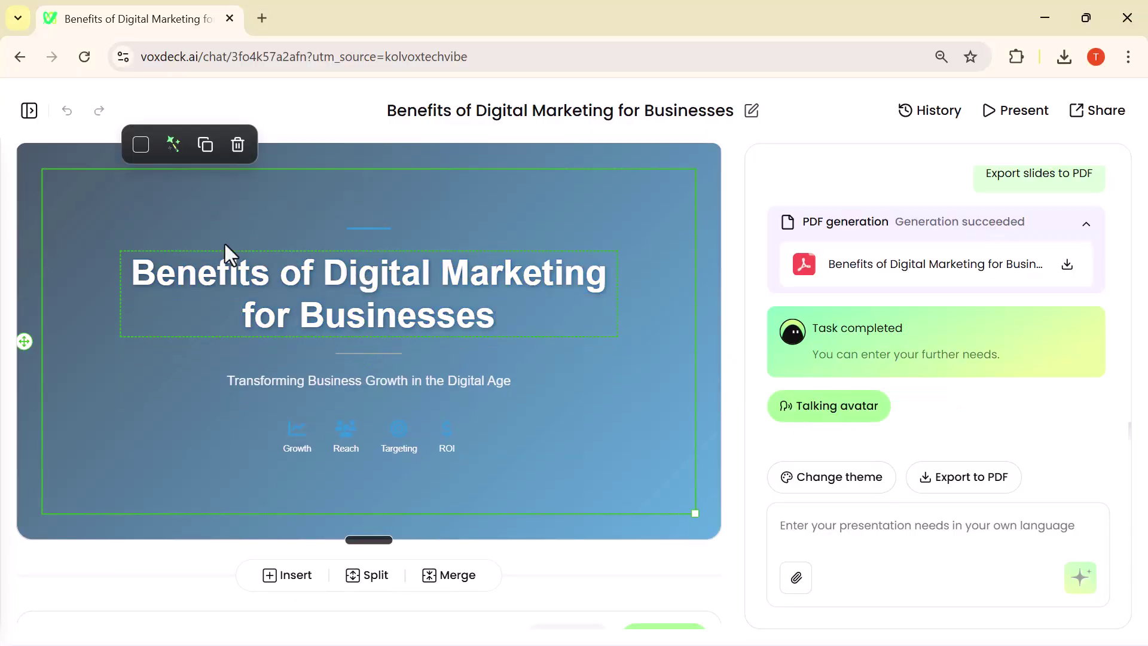
click(260, 275)
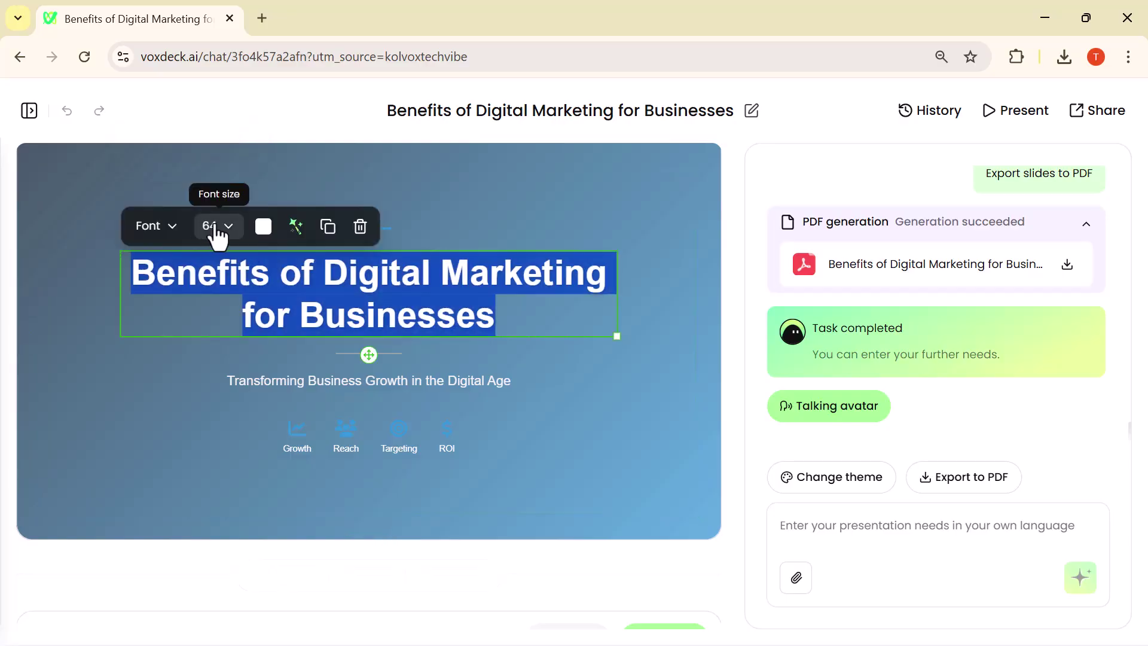
click(173, 228)
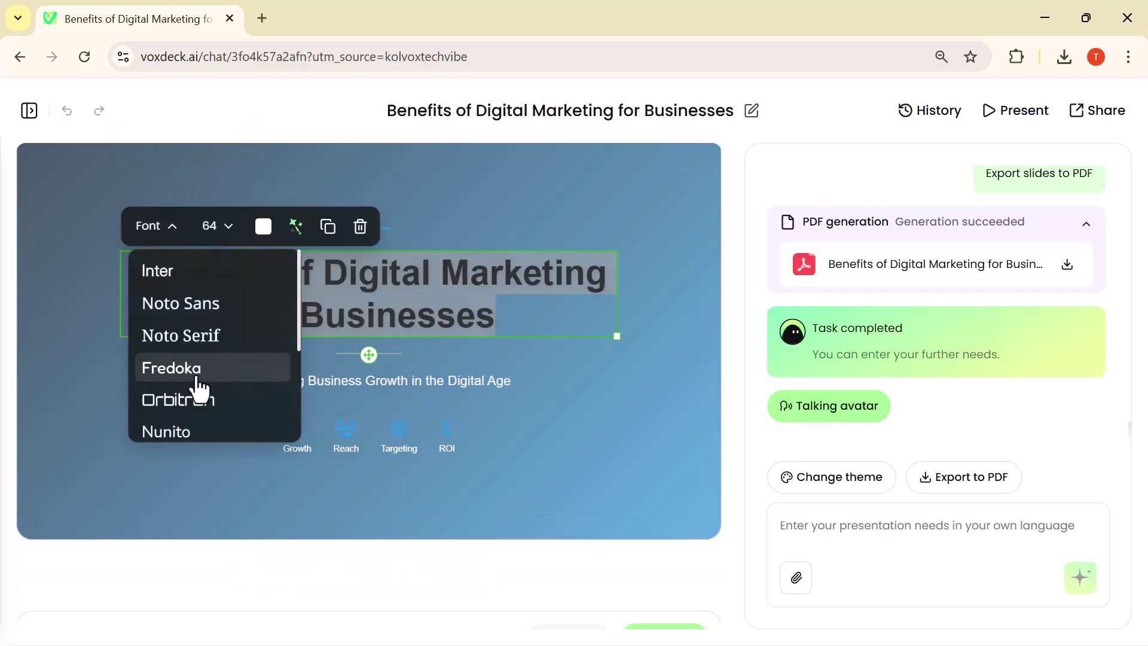
click(226, 227)
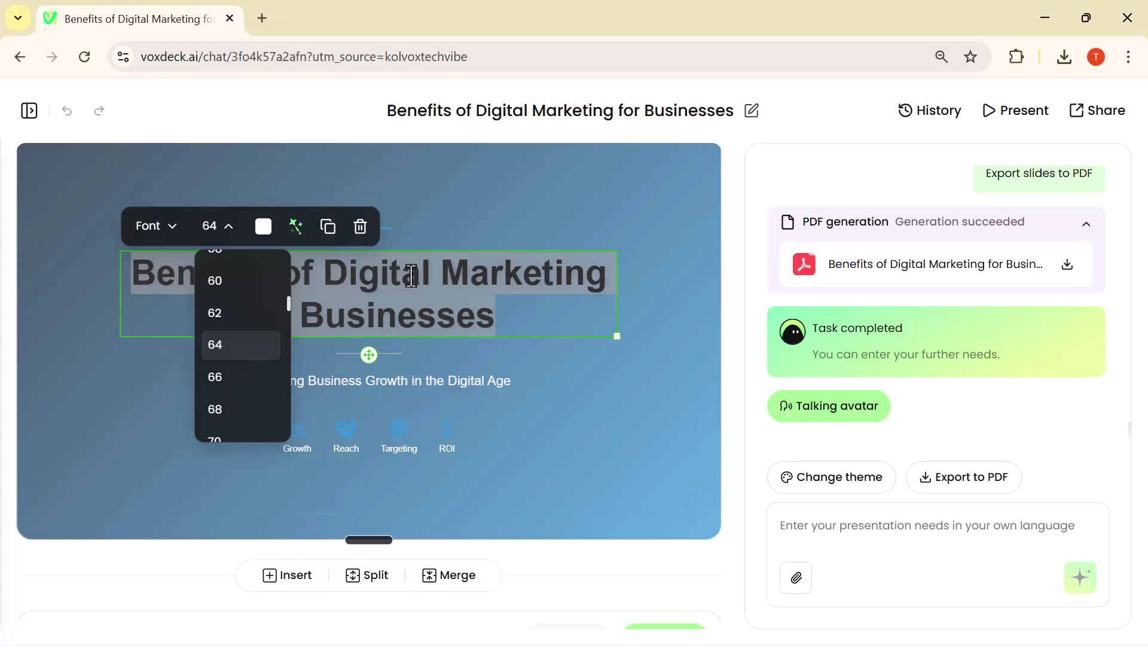
click(1014, 110)
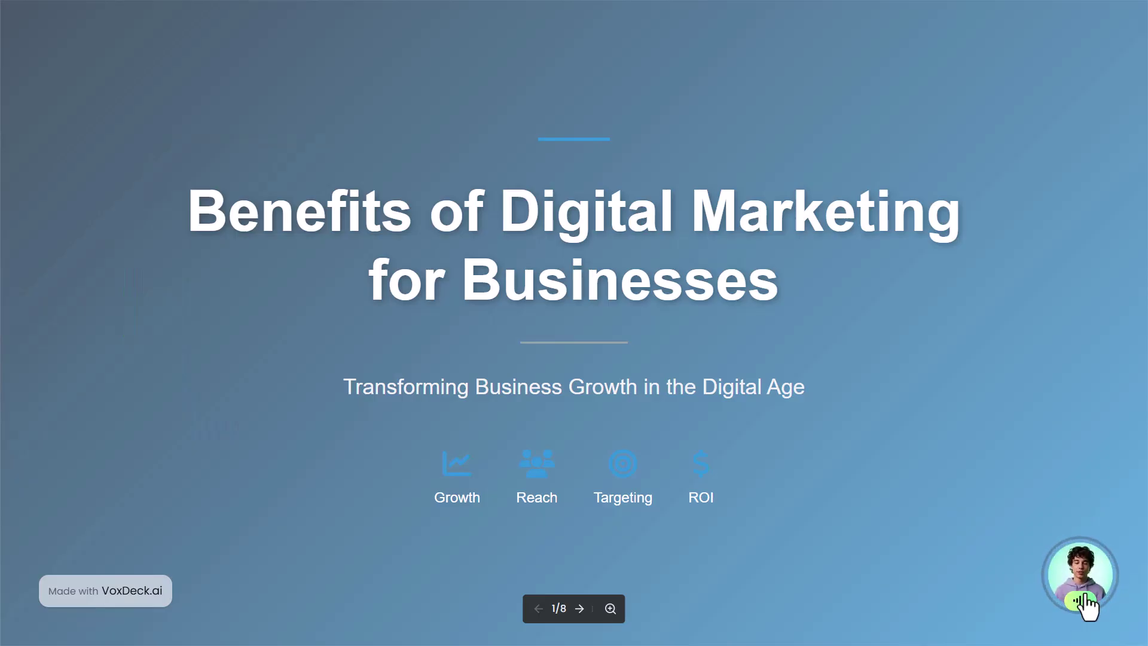
Let the avatar narrate through to slide 2, 'What We'll Cover', then exit to the editor
click(1086, 605)
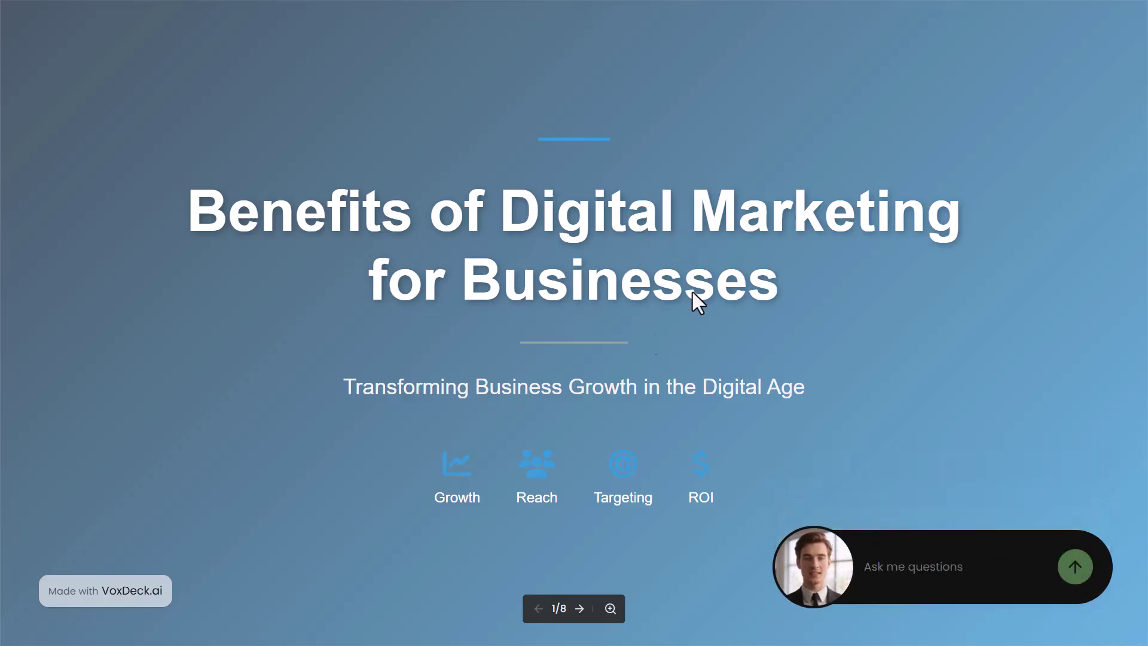
mouse_move(814, 578)
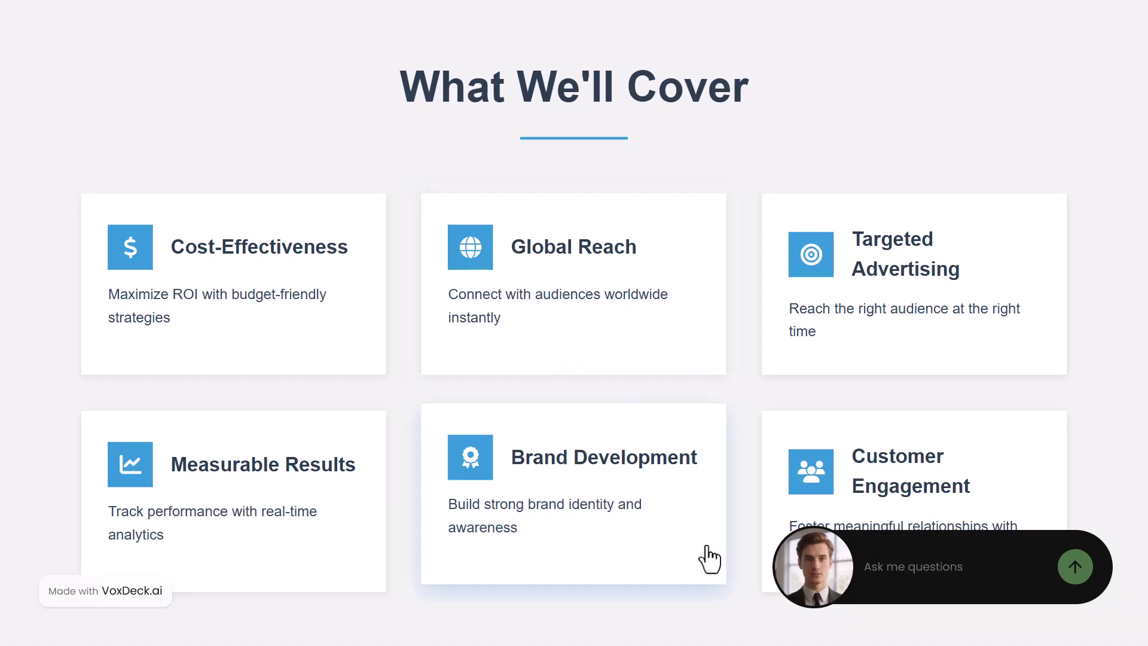
mouse_move(781, 551)
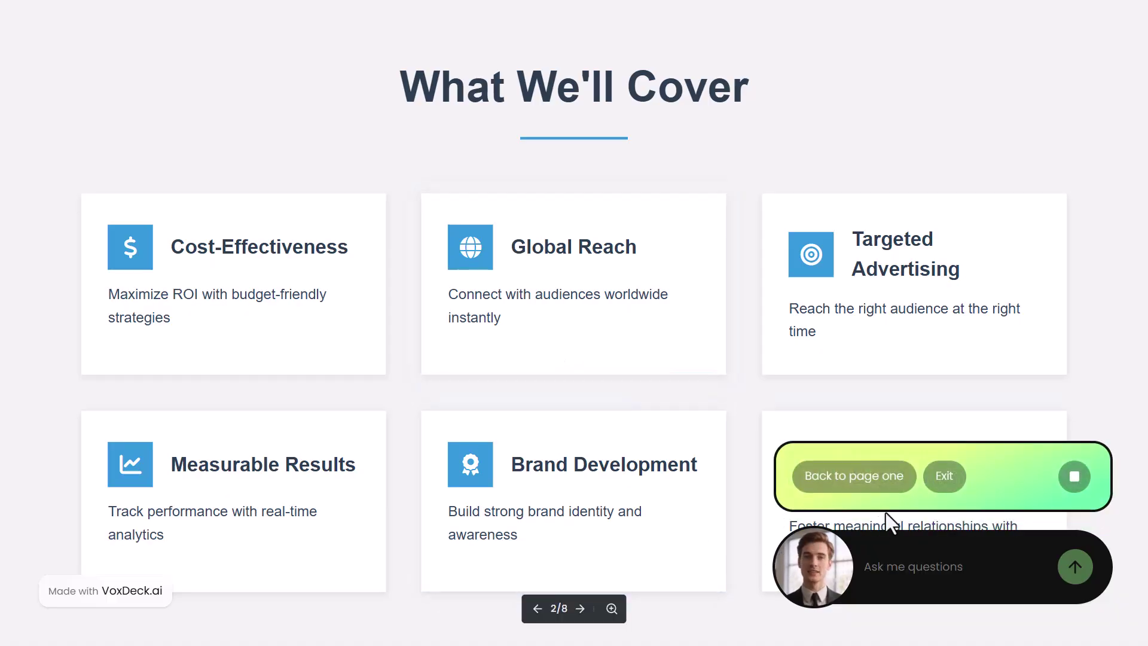
click(946, 476)
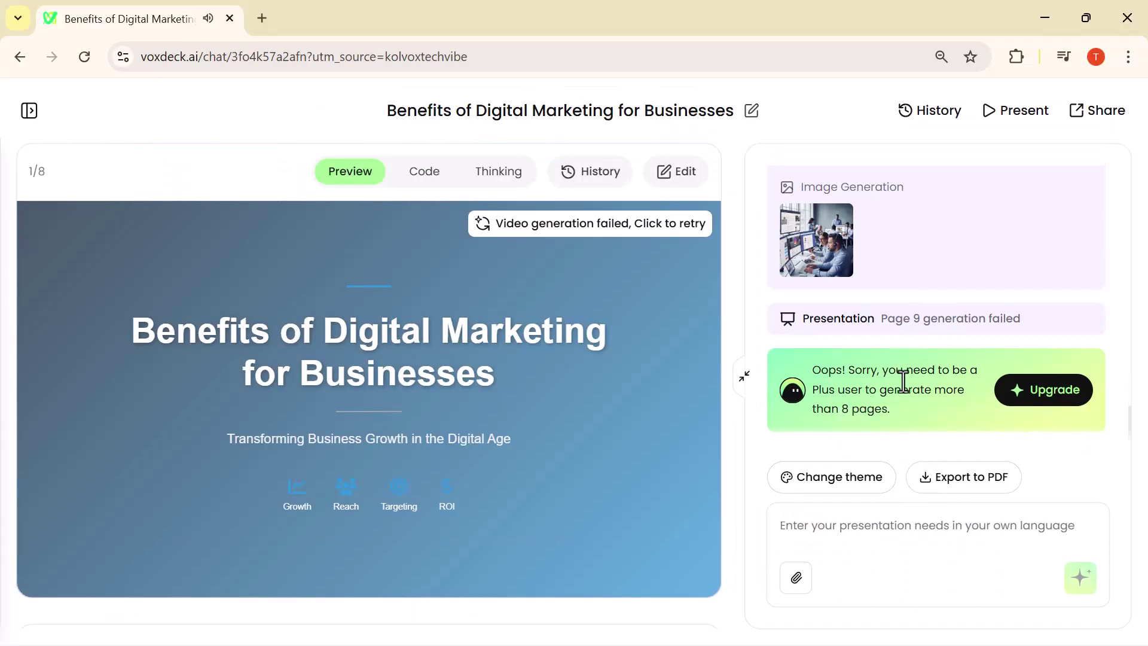
Send the AI the request '3d all slide' to give every slide 3D effects
scroll(586, 390, down, 3)
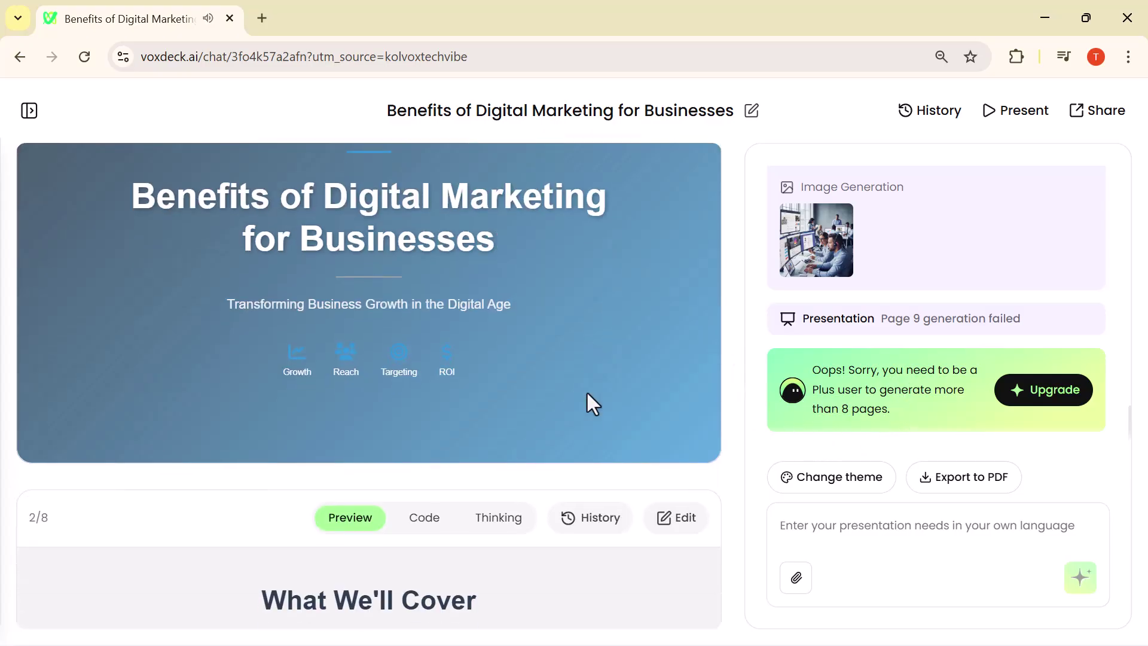
scroll(587, 393, down, 1)
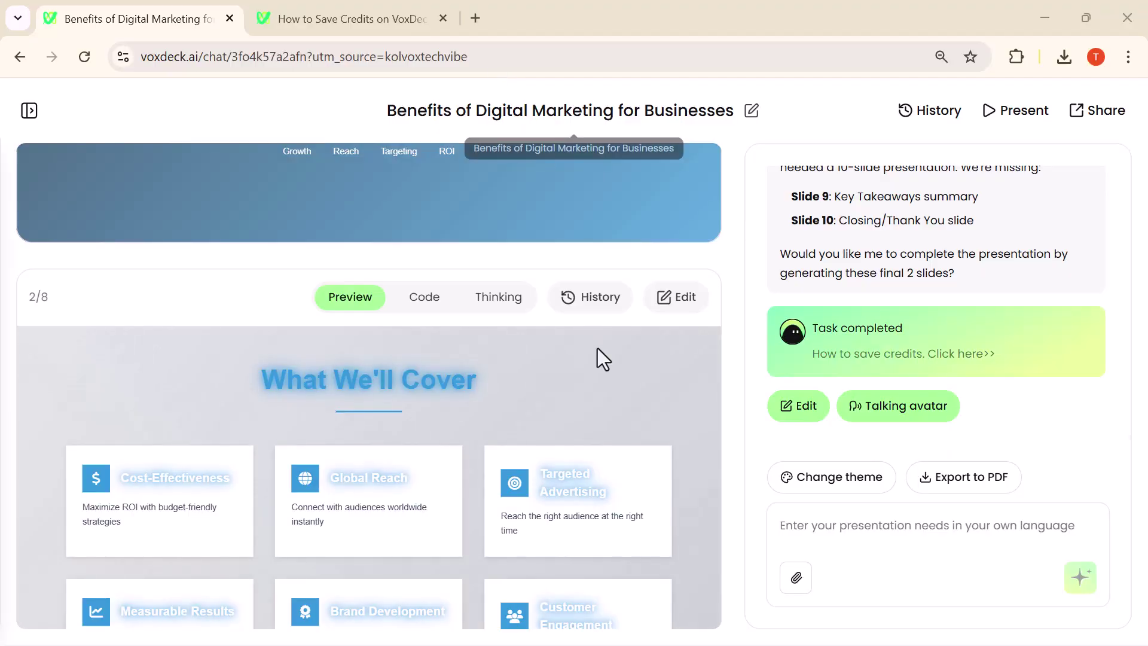
click(816, 519)
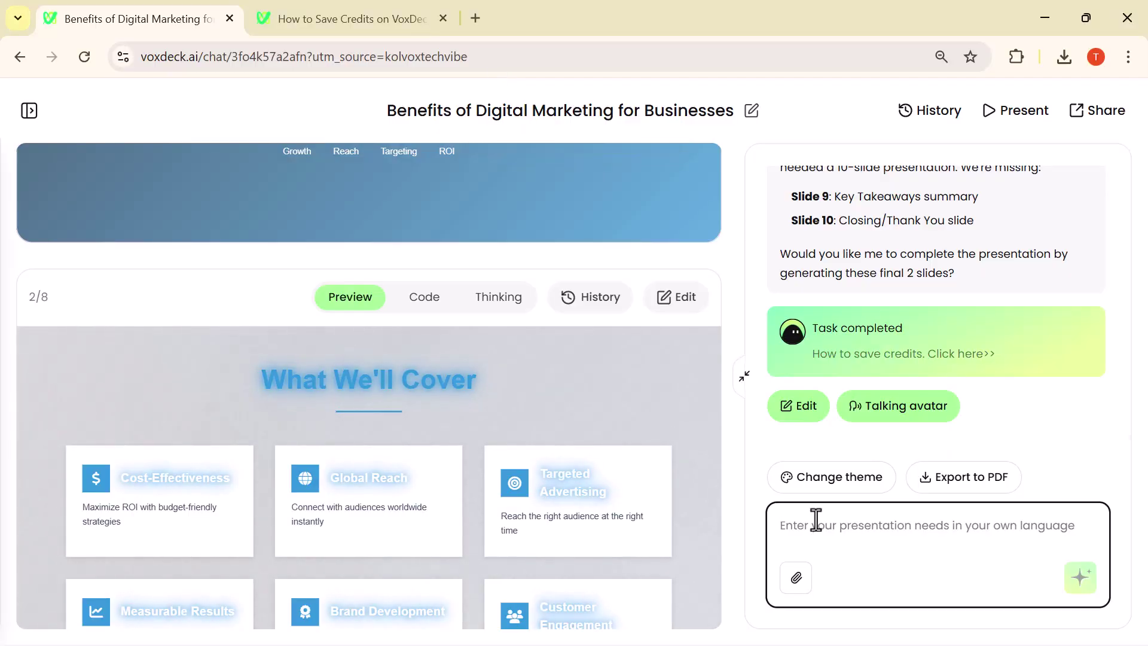
text(3d all slide)
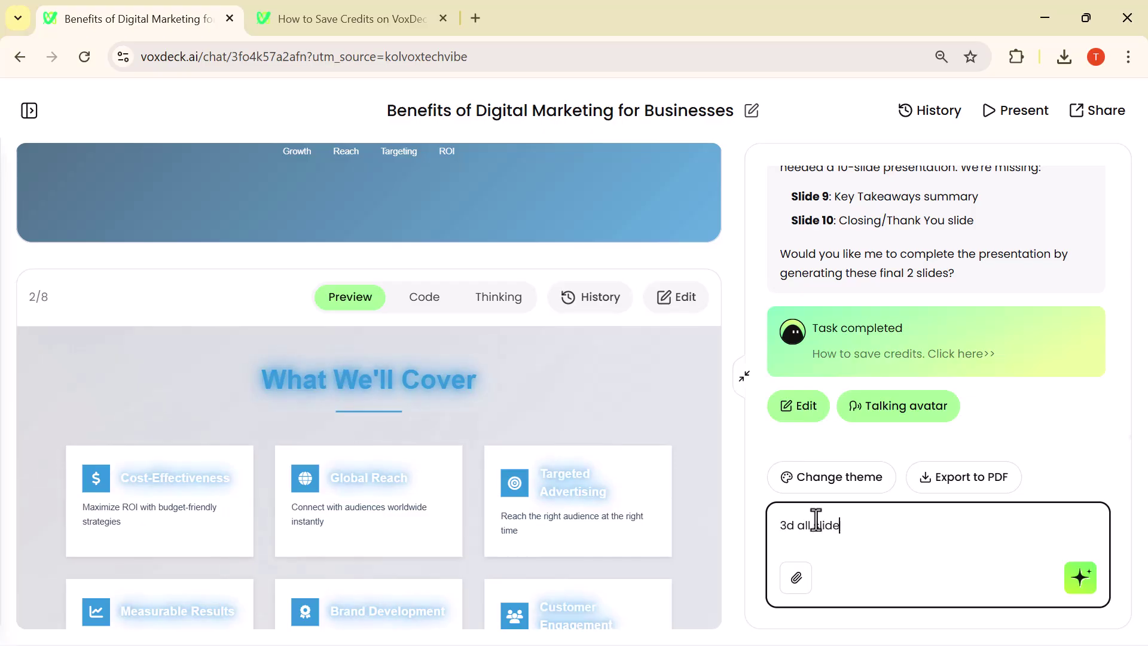
key(Return)
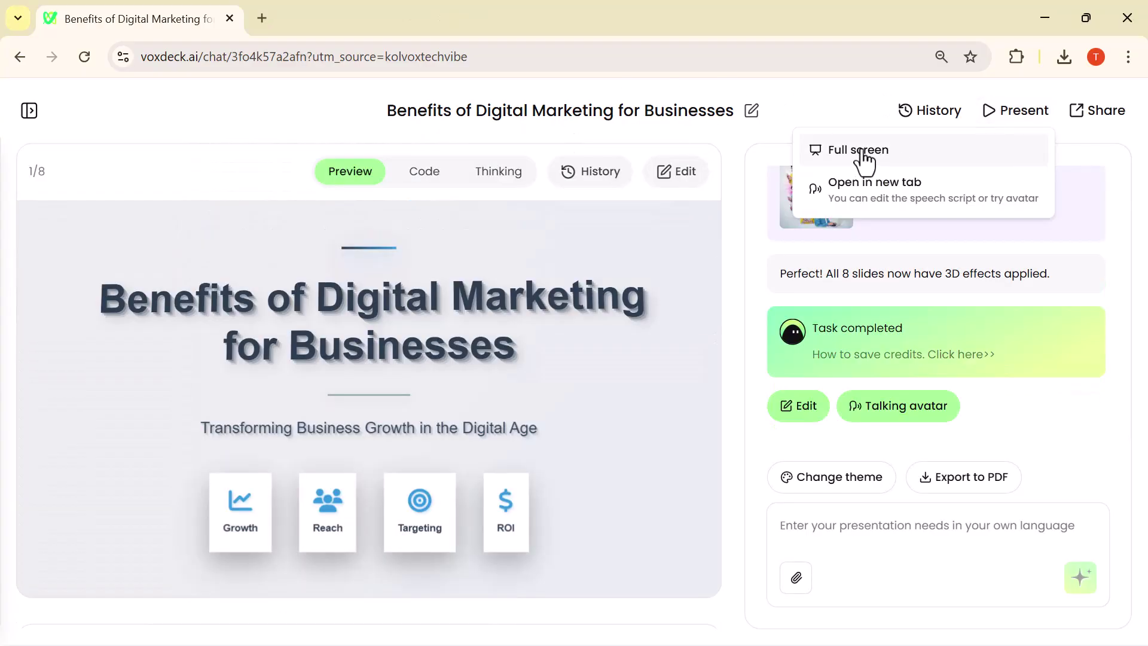
Run the 3D-styled deck full screen through Brand Development, then end the slide show
click(862, 156)
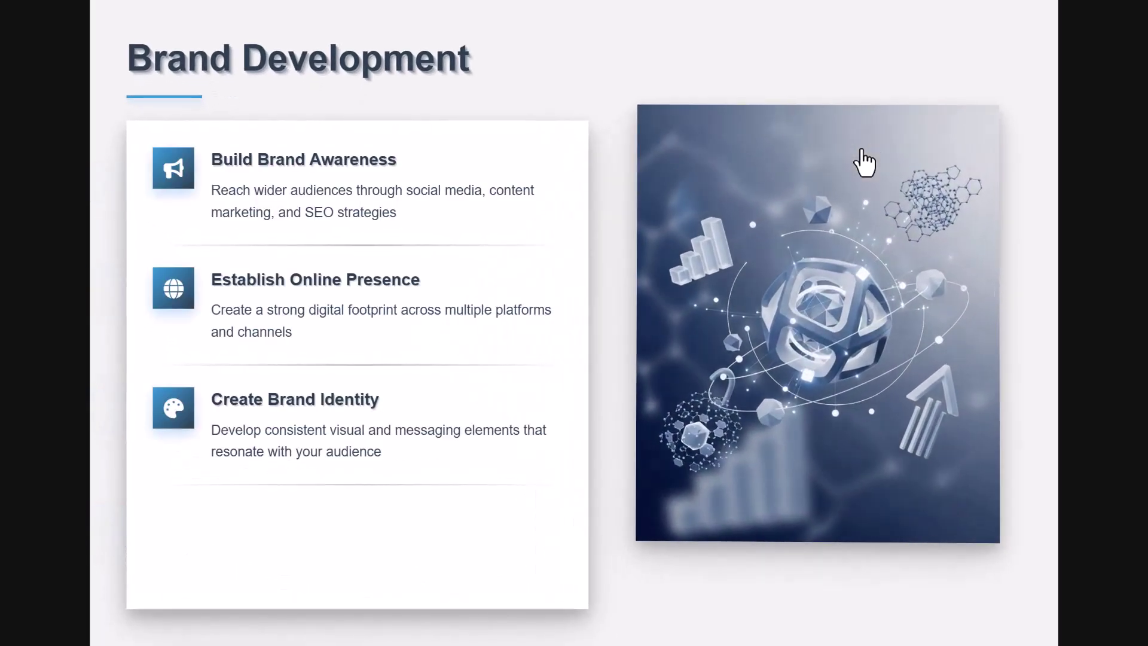
key(Escape)
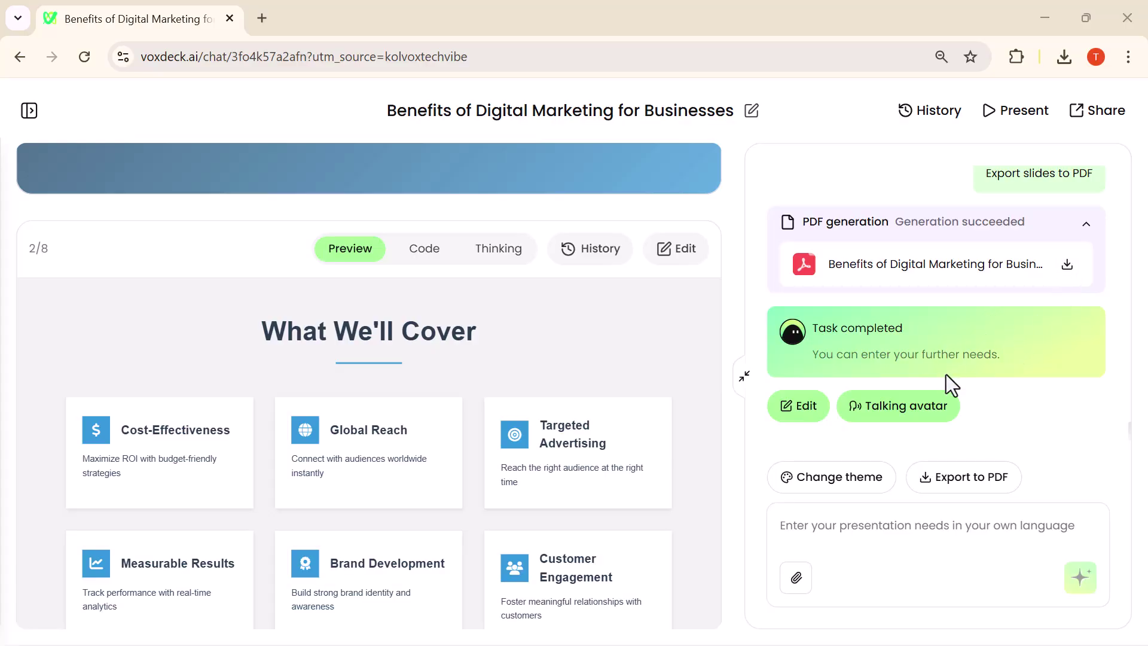
Start another full-screen presentation of the 3D deck
click(988, 114)
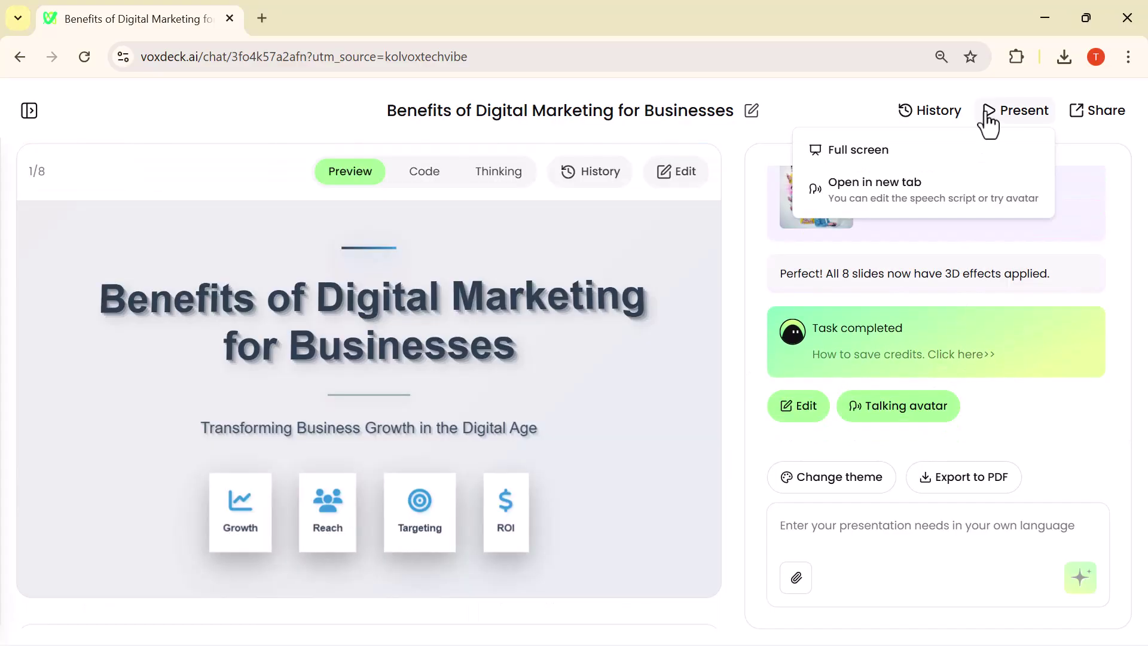
click(863, 160)
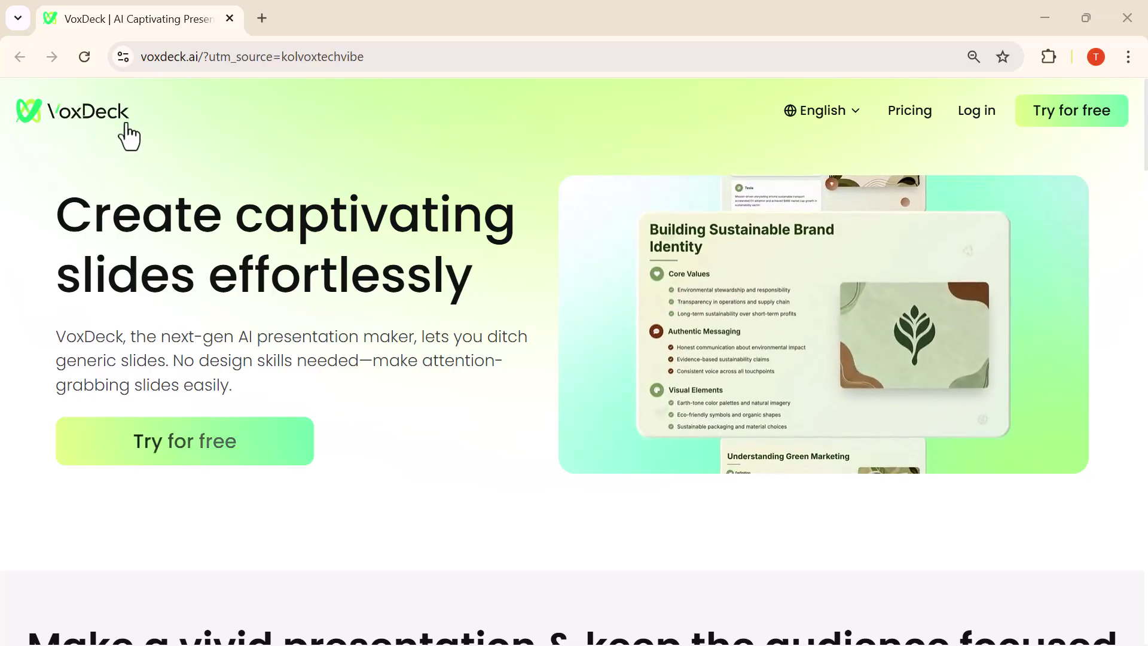
scroll(727, 331, down, 1)
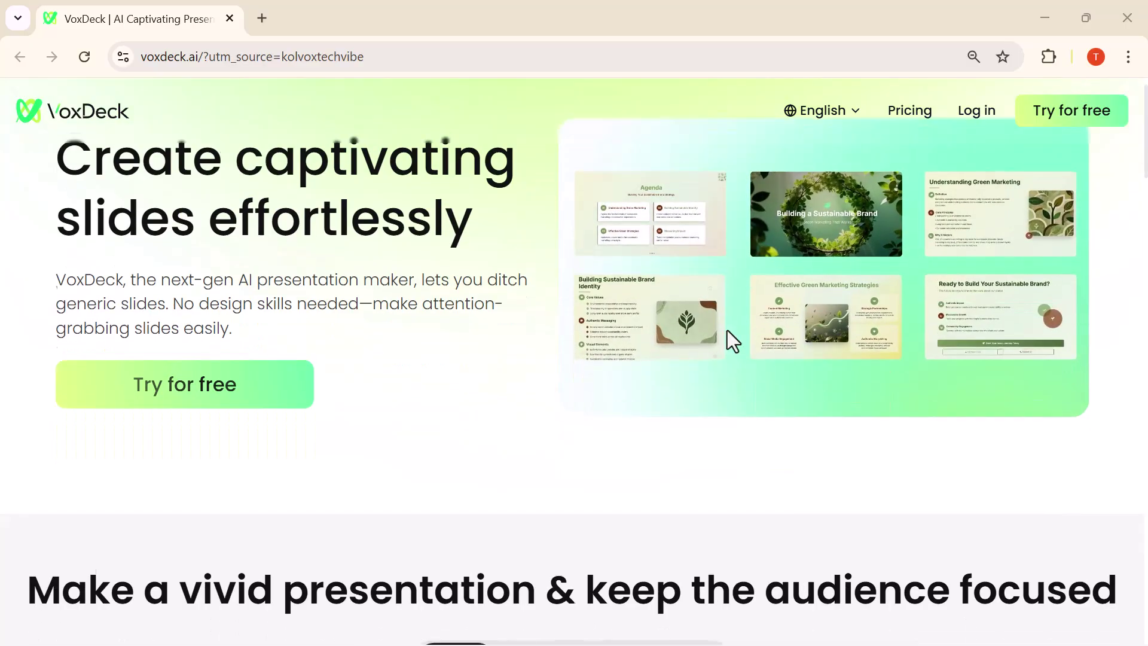
scroll(727, 331, down, 3)
scroll(727, 331, down, 4)
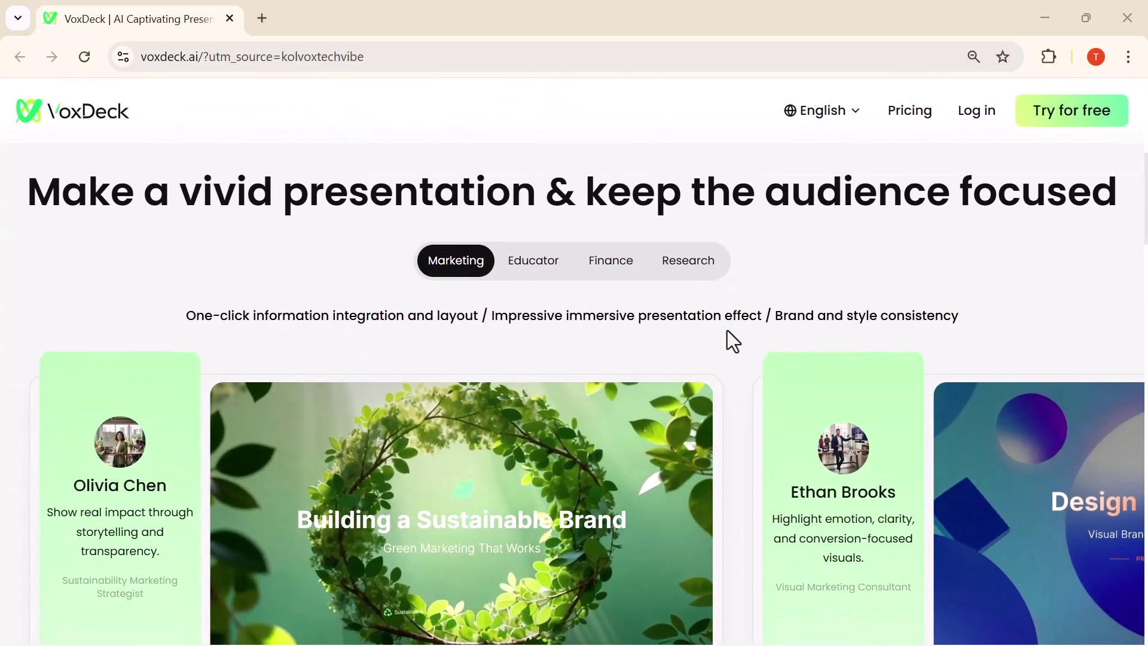
scroll(727, 330, down, 2)
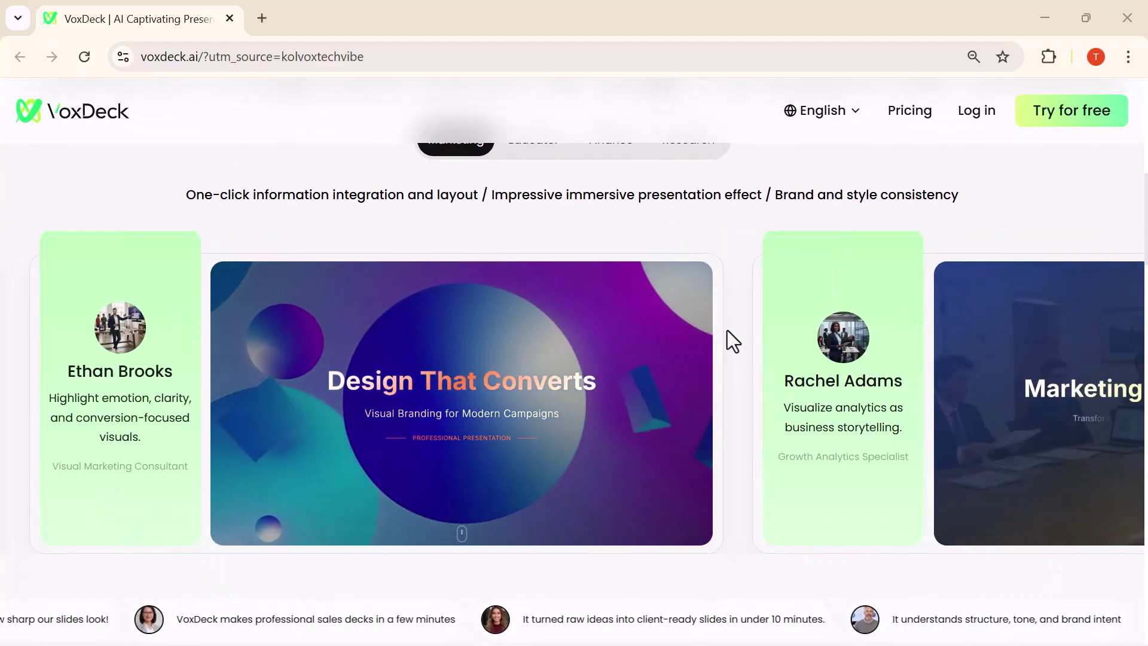
scroll(727, 330, down, 1)
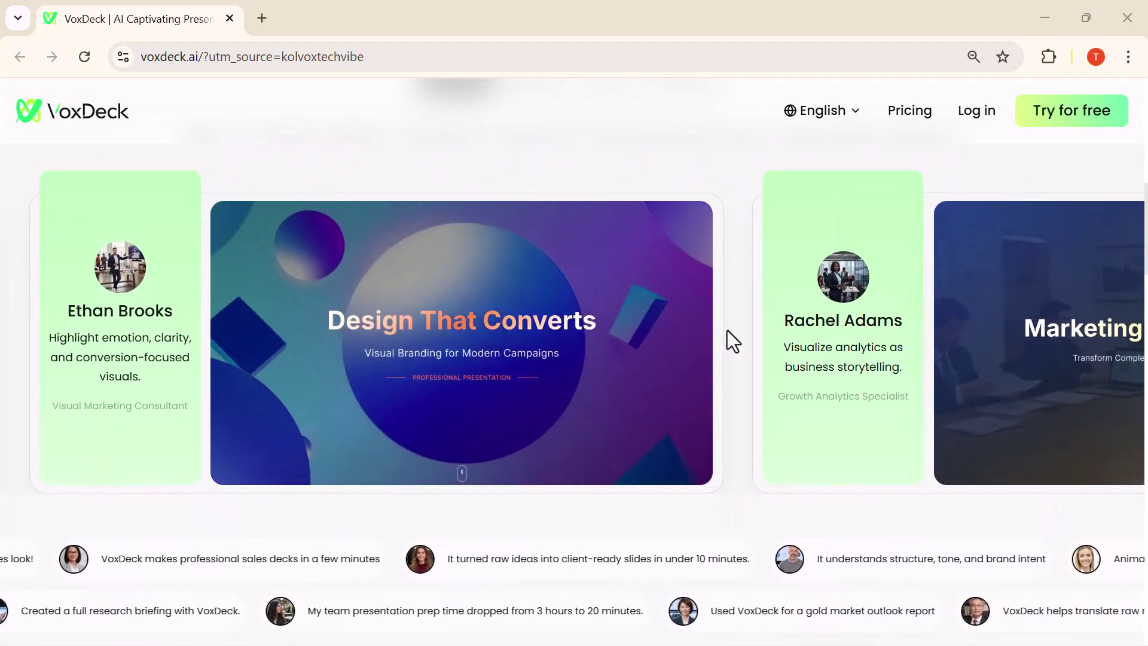
scroll(727, 330, down, 6)
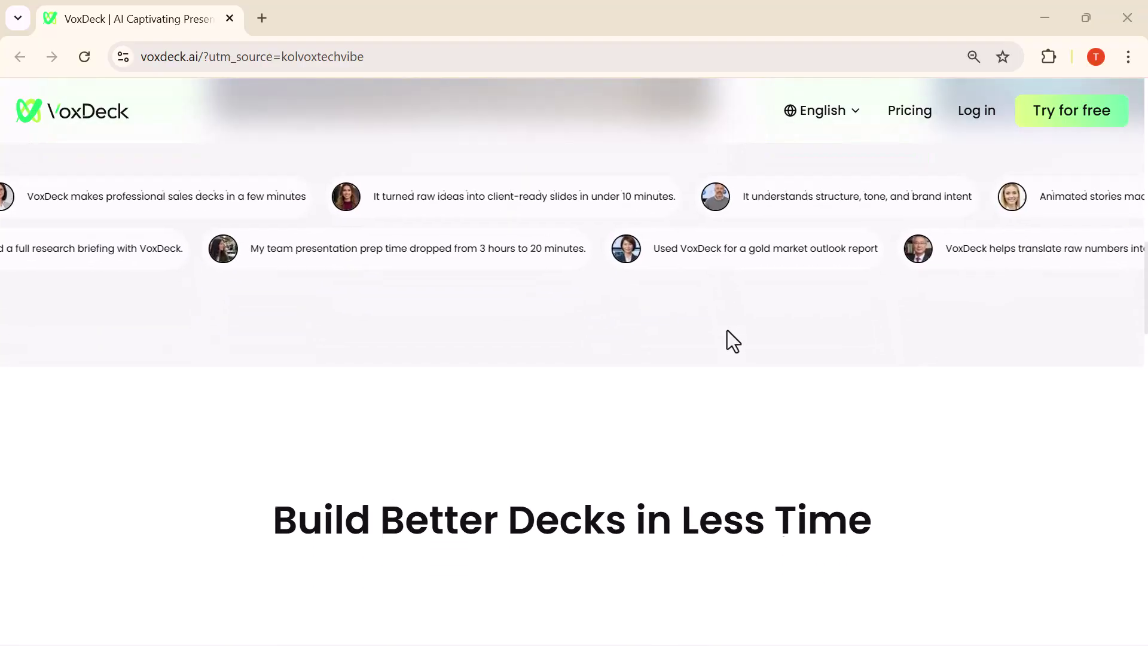
scroll(727, 330, down, 3)
scroll(727, 330, down, 3)
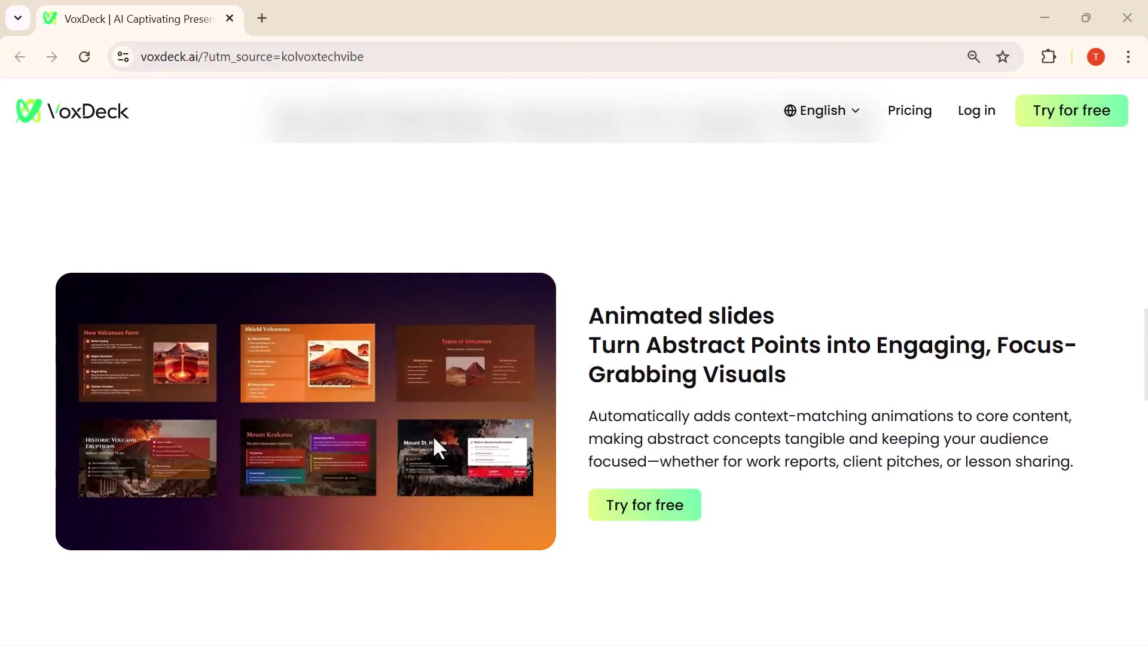
scroll(432, 436, down, 5)
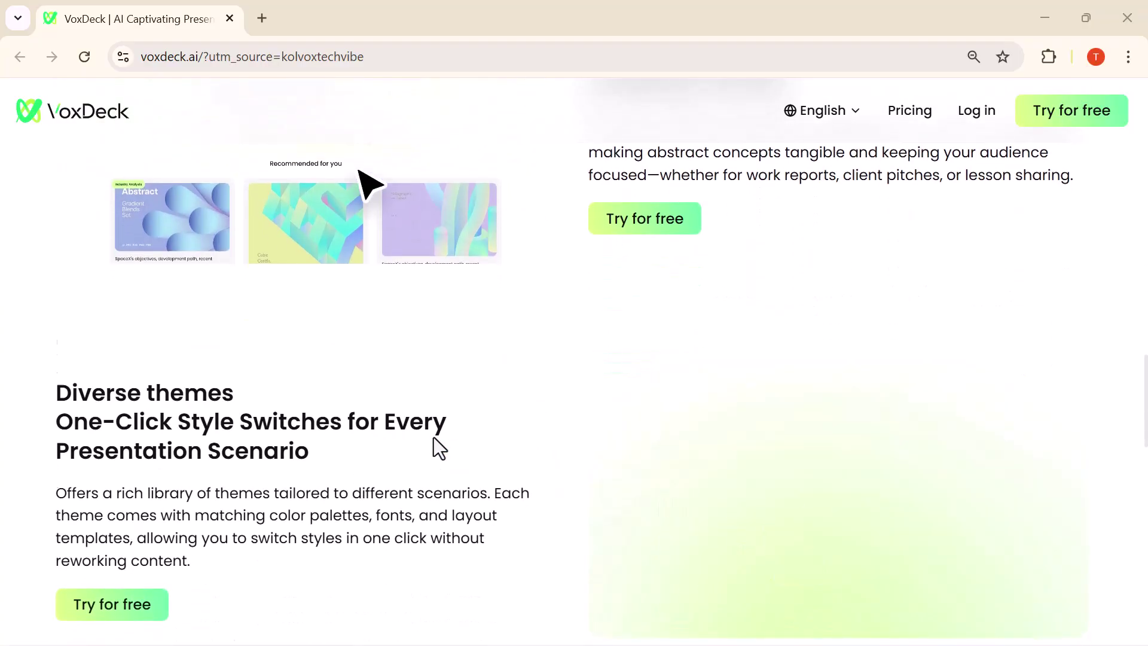
scroll(432, 437, down, 2)
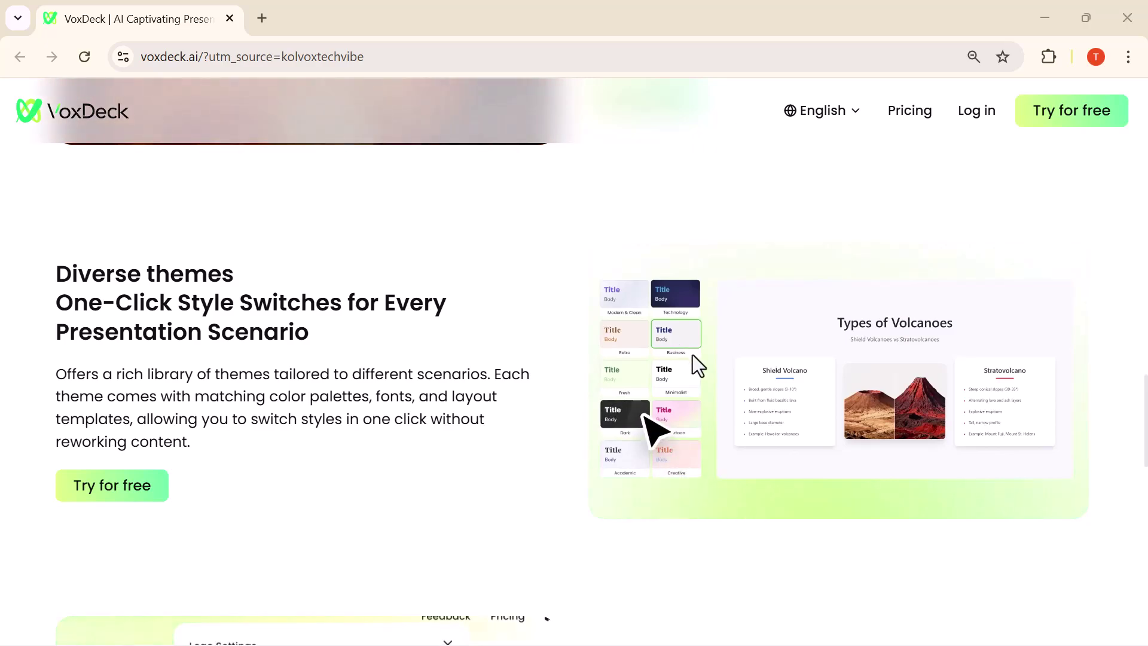